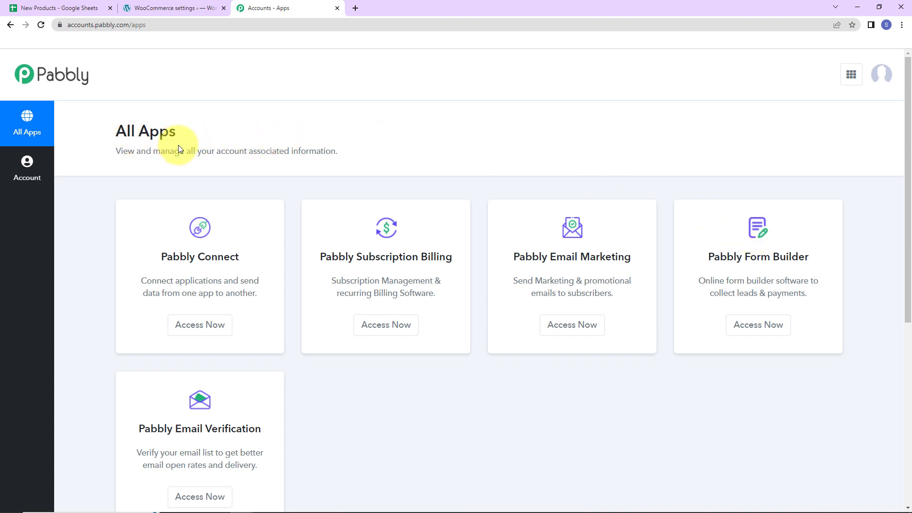
# - Open Pabbly Connect and create a workflow named "Add Product in WooCommerce From Google Sheets in Bulk at Scheduled time"
pyautogui.click(205, 330)
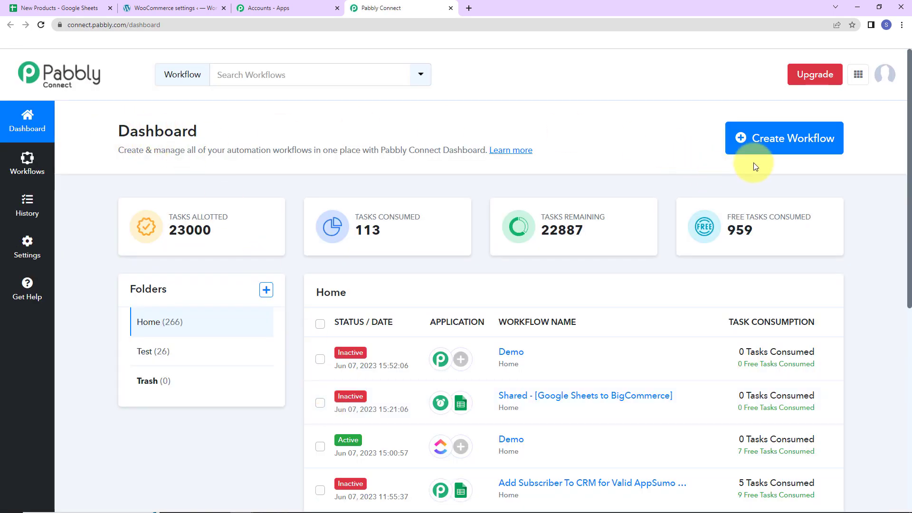
pyautogui.click(774, 145)
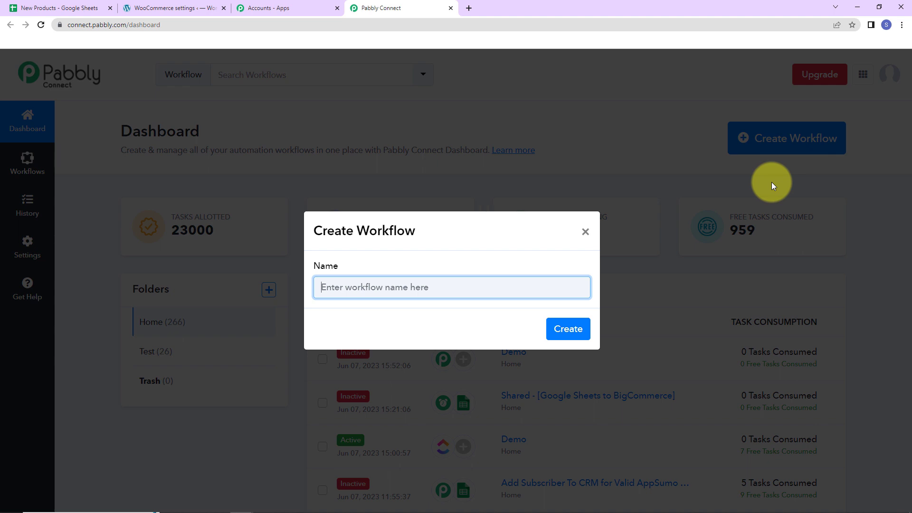
pyautogui.hotkey('ctrl', 'v')
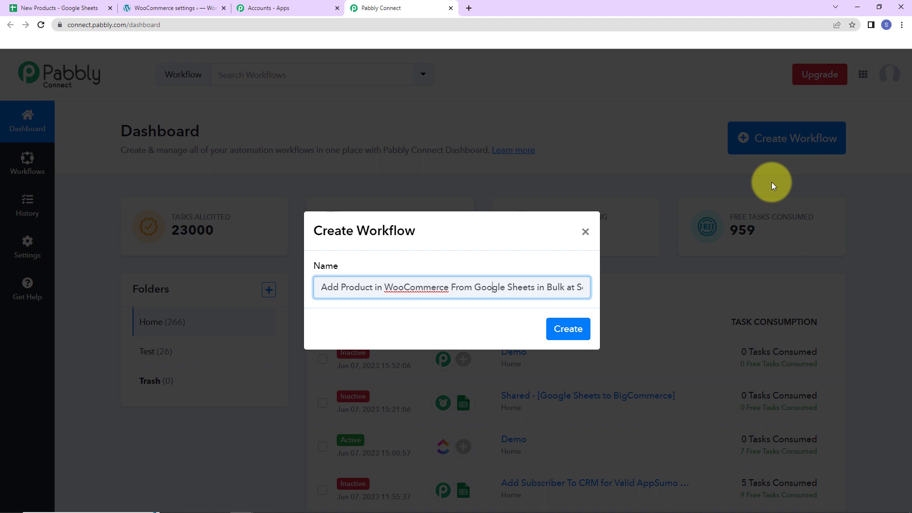
pyautogui.press('Right')
pyautogui.press('Right')
pyautogui.press('Right')
pyautogui.press('Right')
pyautogui.press('Right')
pyautogui.press('Right')
pyautogui.press('Right')
pyautogui.press('Right')
pyautogui.press('Right')
pyautogui.press('Right')
pyautogui.press('Right')
pyautogui.press('Right')
pyautogui.press('Right')
pyautogui.press('Right')
pyautogui.press('Right')
pyautogui.press('Right')
pyautogui.press('Right')
pyautogui.press('Right')
pyautogui.press('Right')
pyautogui.press('Right')
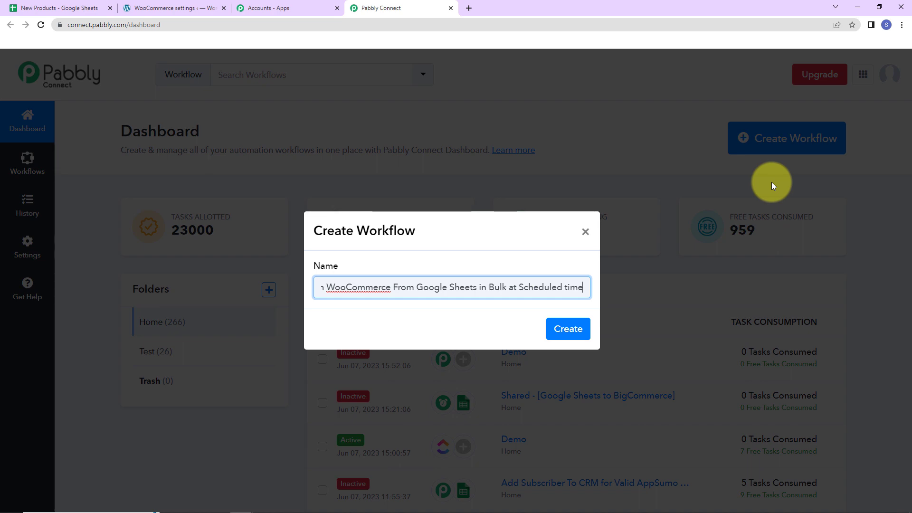
pyautogui.click(42, 8)
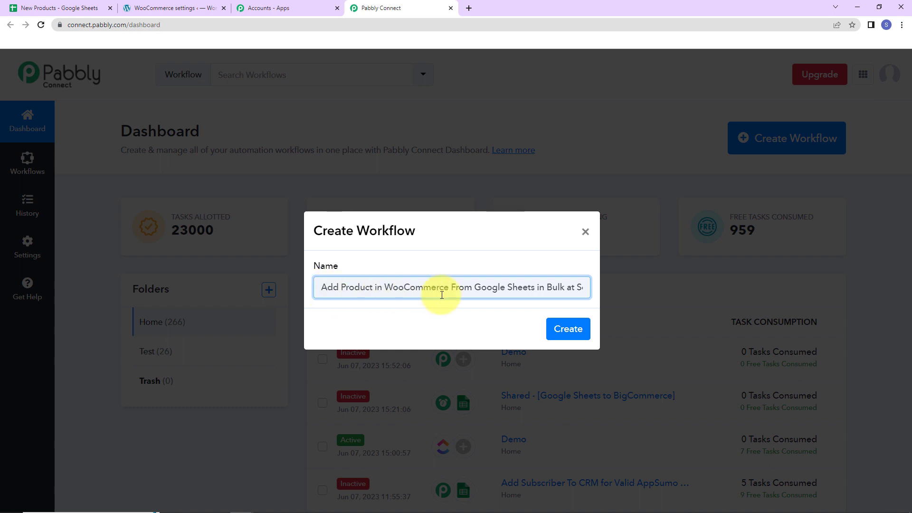
pyautogui.press('Right')
pyautogui.press('Right')
pyautogui.press('Right')
pyautogui.press('Right')
pyautogui.press('Right')
pyautogui.press('Right')
pyautogui.press('Right')
pyautogui.press('Right')
pyautogui.press('Right')
pyautogui.press('Right')
pyautogui.press('Right')
pyautogui.press('Right')
pyautogui.press('Right')
pyautogui.press('Right')
pyautogui.press('Right')
pyautogui.press('Right')
pyautogui.press('Right')
pyautogui.press('Right')
pyautogui.press('Right')
pyautogui.press('Right')
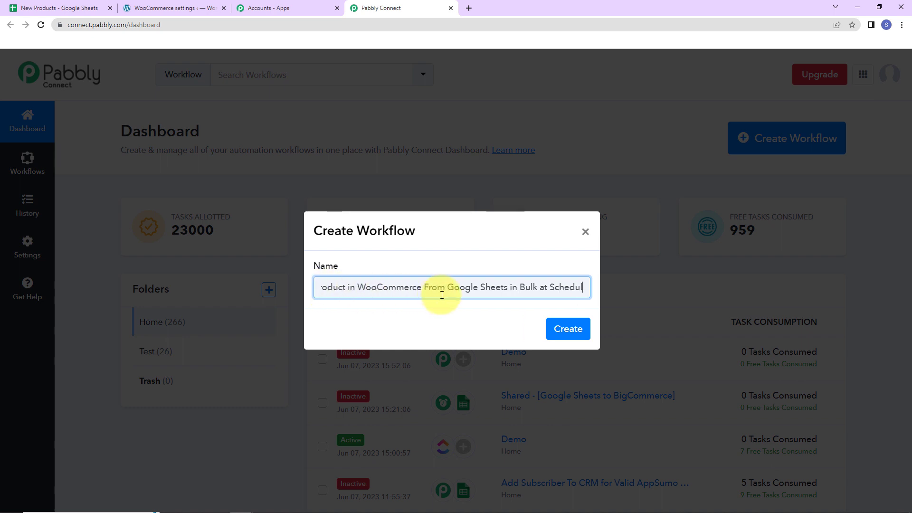
pyautogui.click(566, 329)
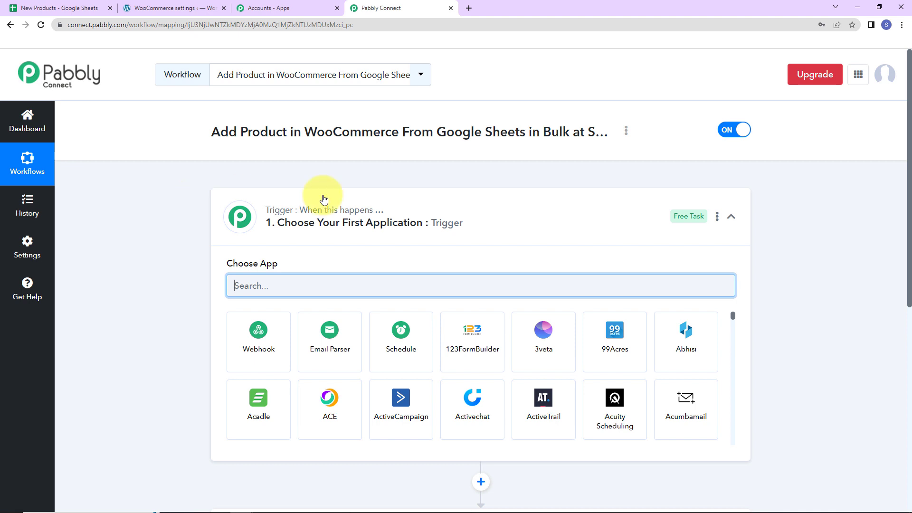
# - Choose Schedule by Pabbly as the workflow's trigger app and set it to run every day
pyautogui.scroll(-2, 448, 326)
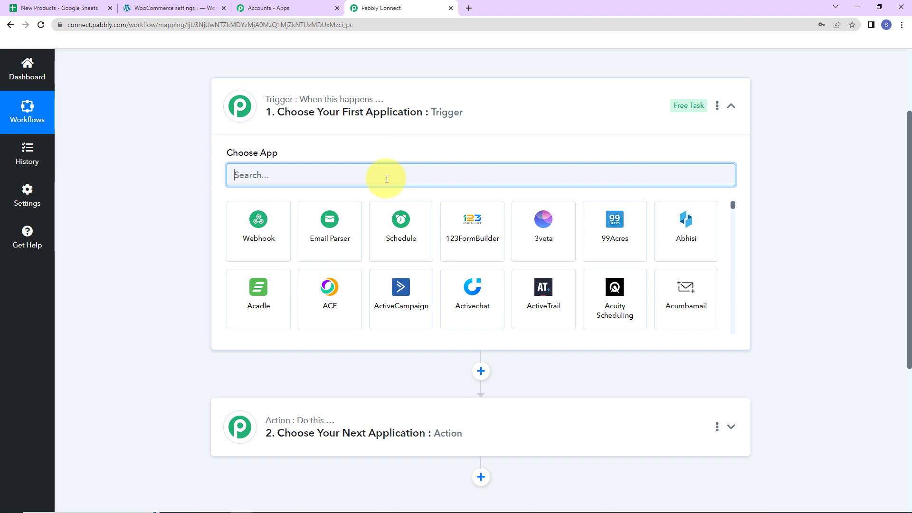
pyautogui.click(404, 228)
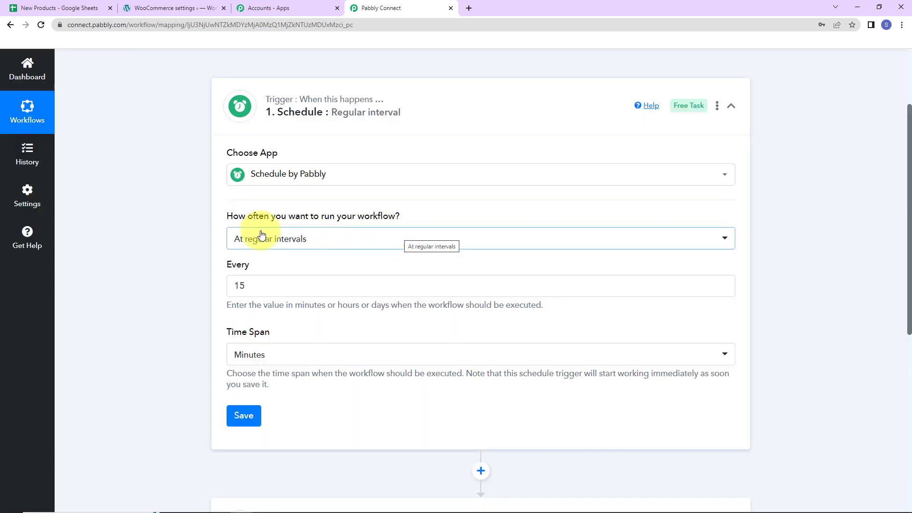
pyautogui.moveTo(353, 225)
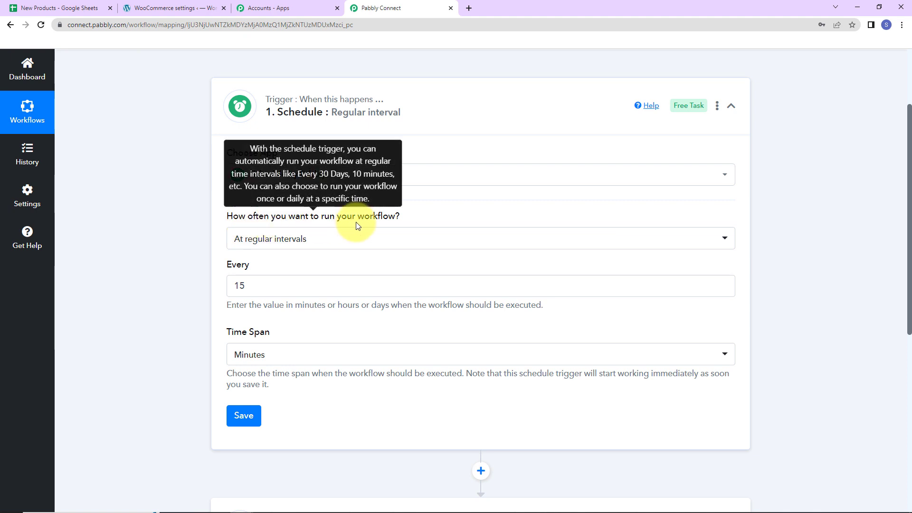
pyautogui.click(326, 239)
pyautogui.click(294, 332)
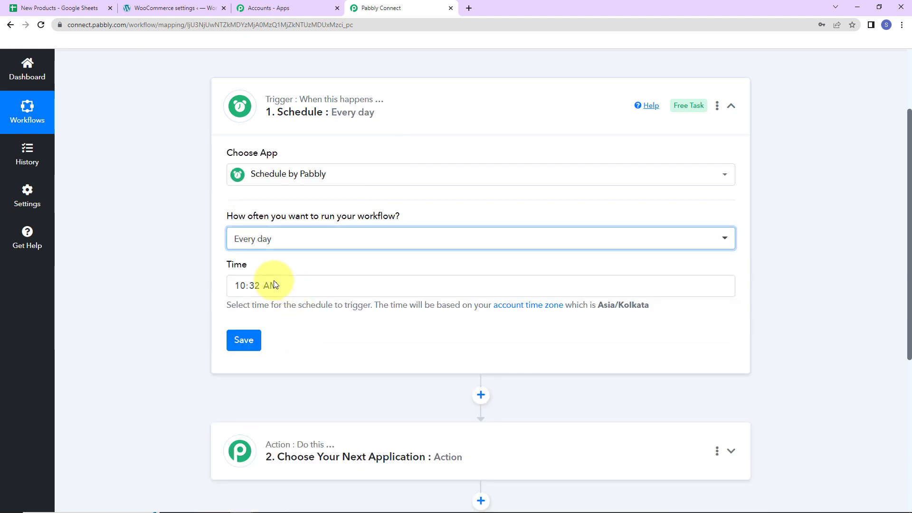
# - Set the daily schedule trigger's time to 10:00 AM and save the schedule
pyautogui.click(256, 287)
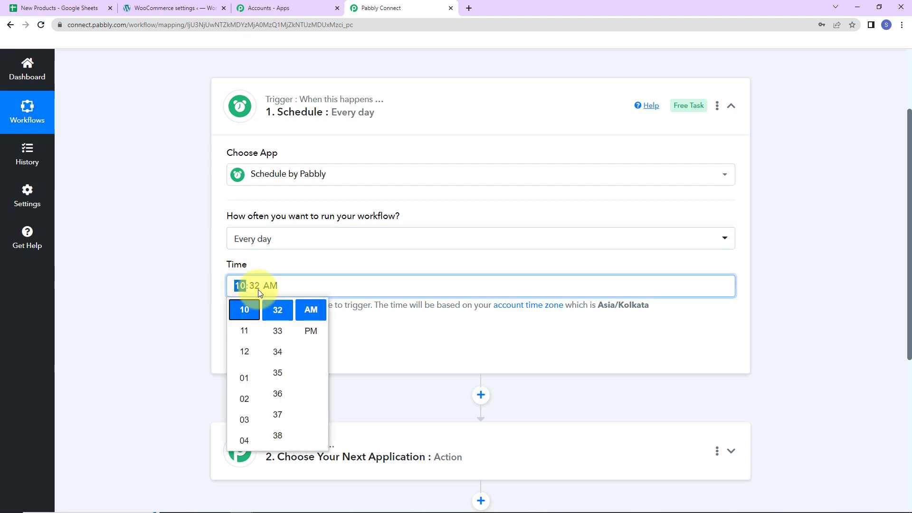
pyautogui.click(252, 286)
pyautogui.click(244, 286)
pyautogui.scroll(5, 277, 343)
pyautogui.scroll(9, 279, 346)
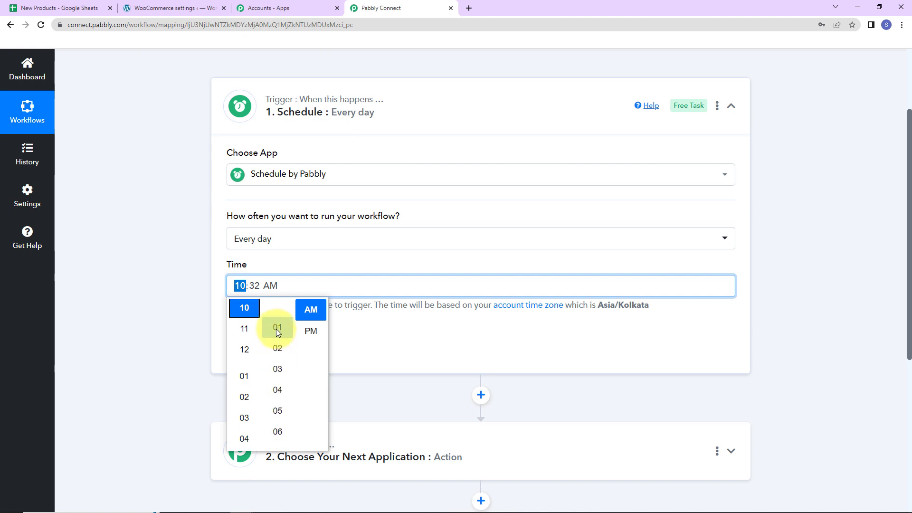
pyautogui.click(277, 328)
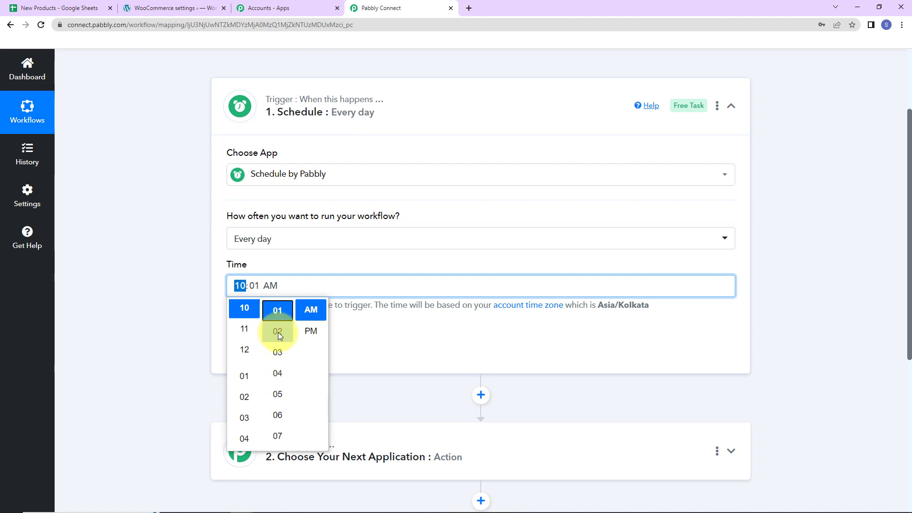
pyautogui.press('Up')
pyautogui.click(183, 332)
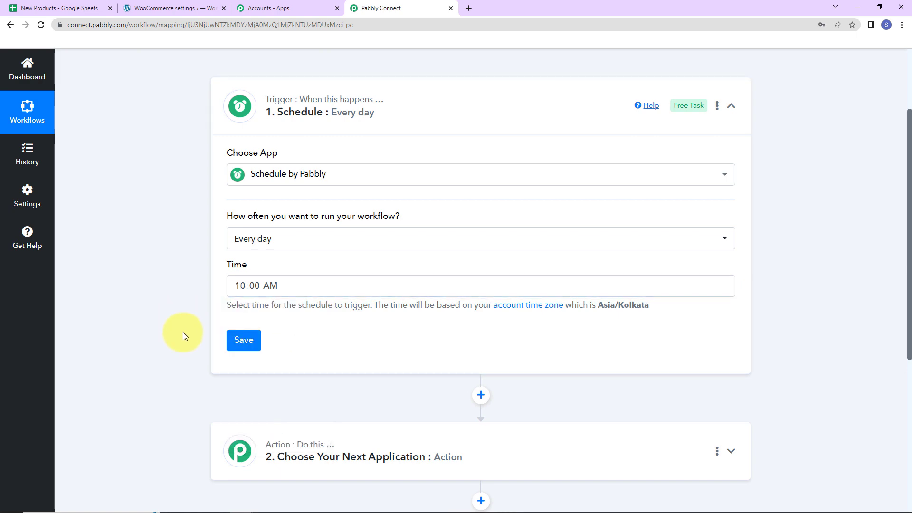
pyautogui.click(242, 343)
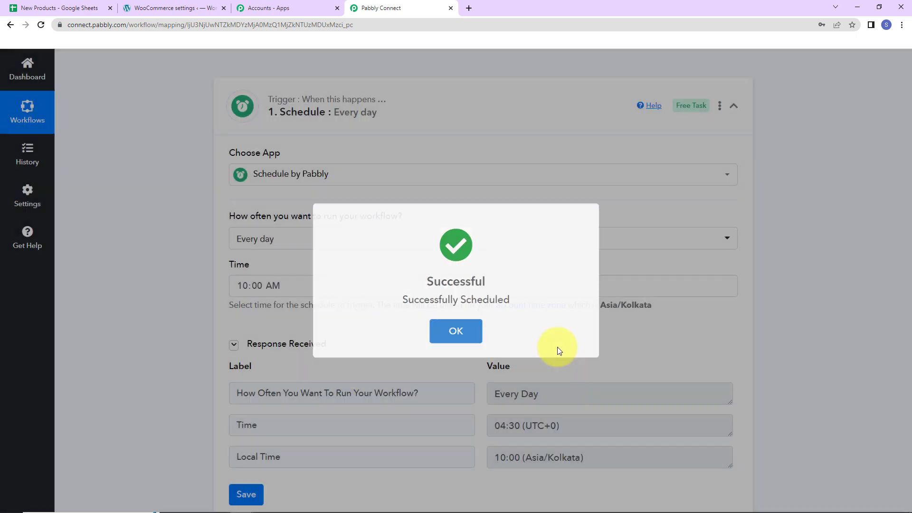
pyautogui.scroll(-2, 628, 349)
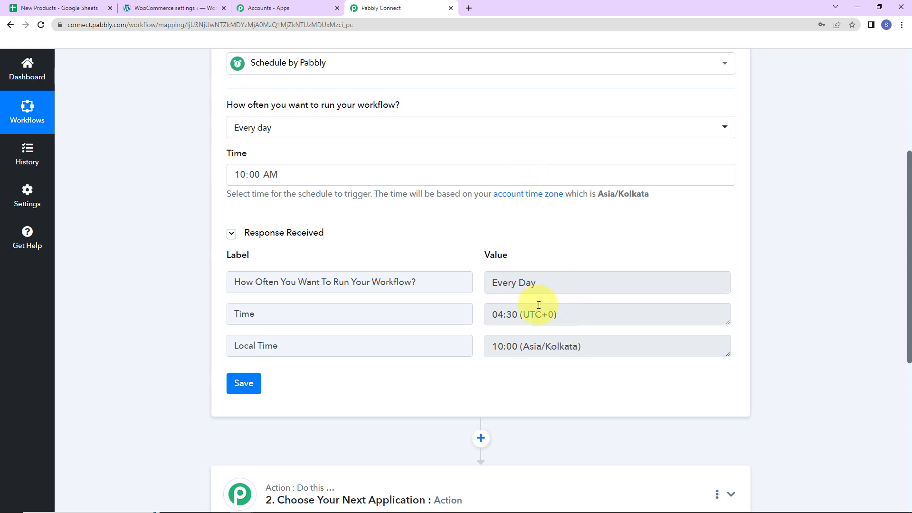
# - Choose Google Sheets as the workflow's action app with Lookup Spreadsheet Rows as the action event
pyautogui.click(84, 10)
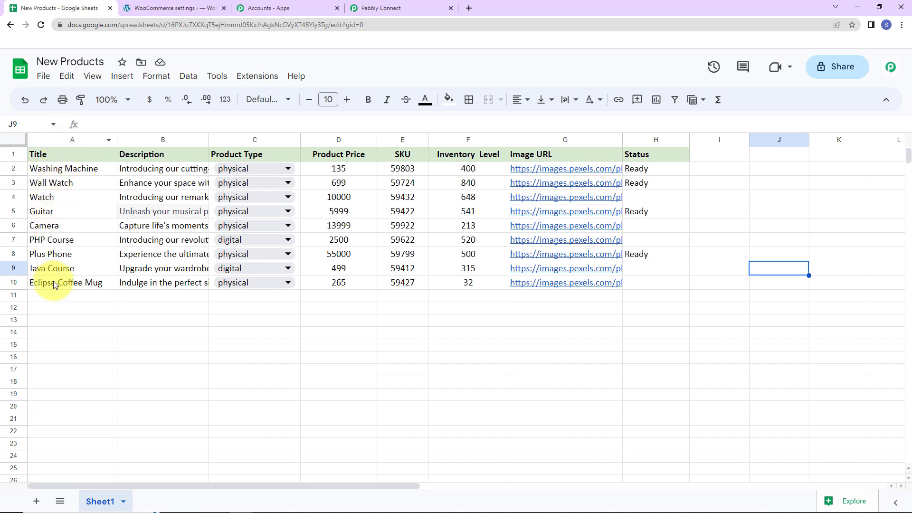
pyautogui.click(398, 7)
pyautogui.scroll(-5, 360, 392)
pyautogui.click(309, 285)
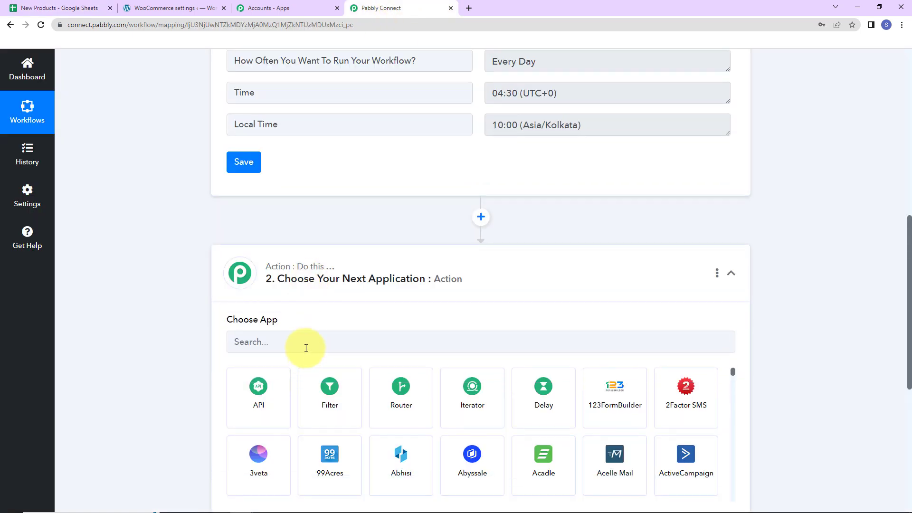
pyautogui.click(306, 346)
pyautogui.write('google')
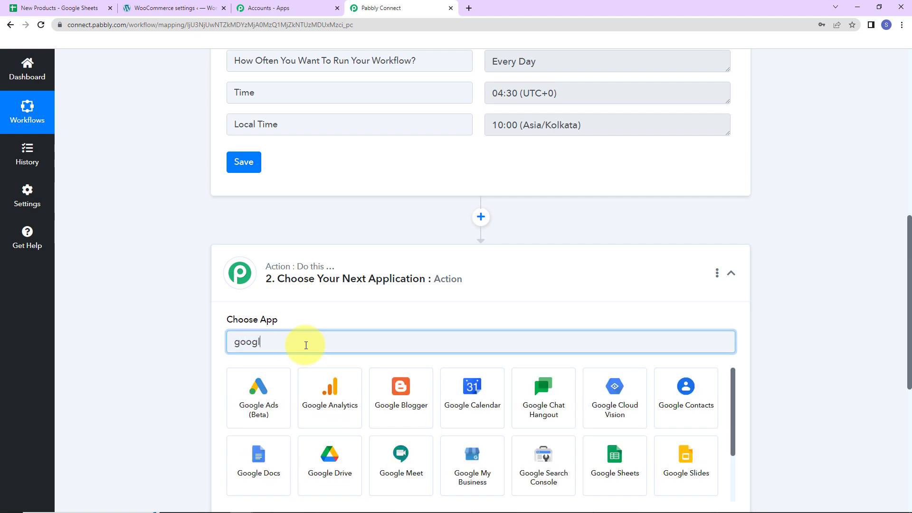
pyautogui.click(633, 478)
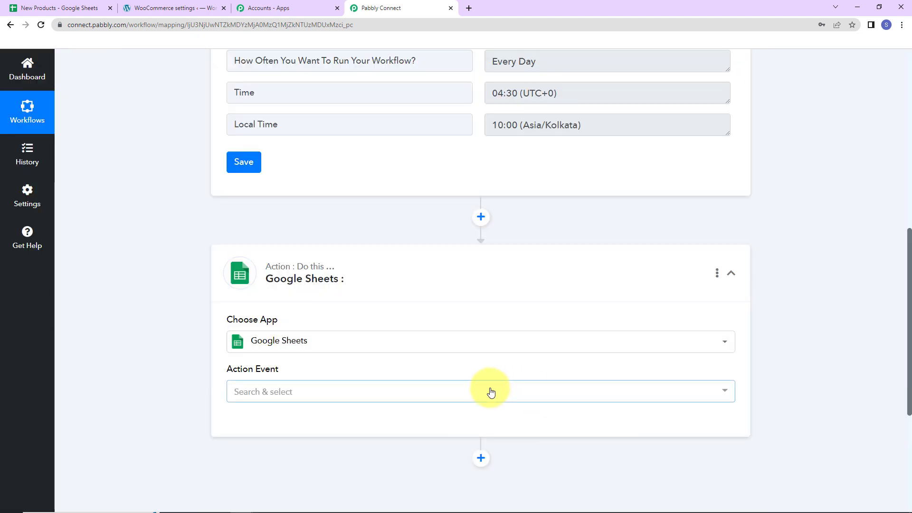
pyautogui.click(336, 395)
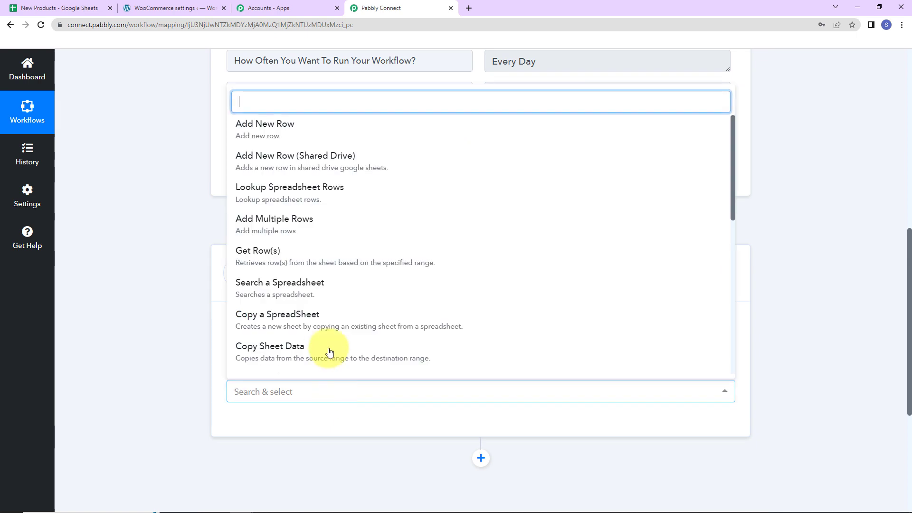
pyautogui.click(298, 201)
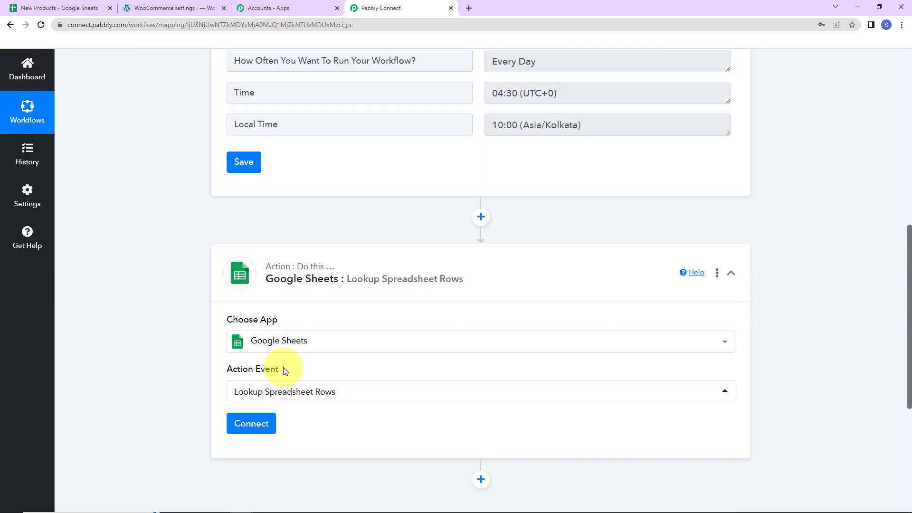
# - Add a new Google Sheets connection for the lookup action by signing in with a Google account and granting access
pyautogui.click(248, 423)
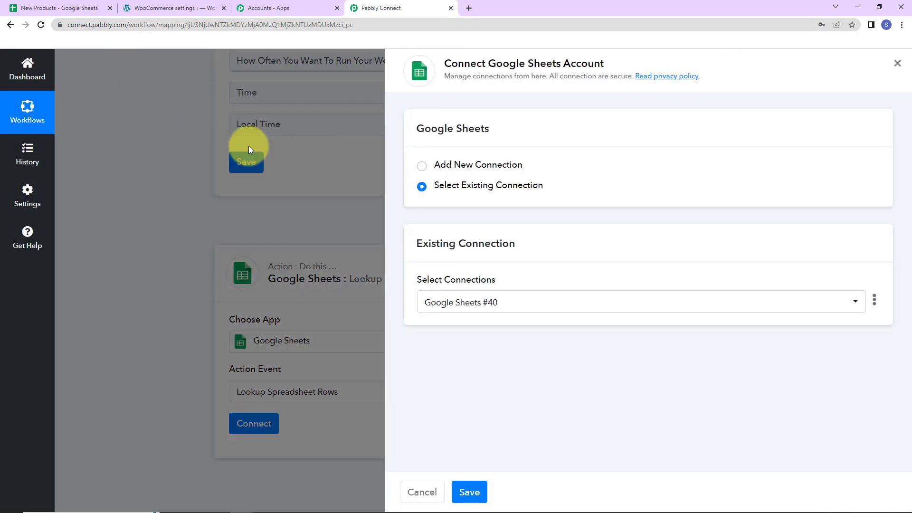
pyautogui.click(77, 14)
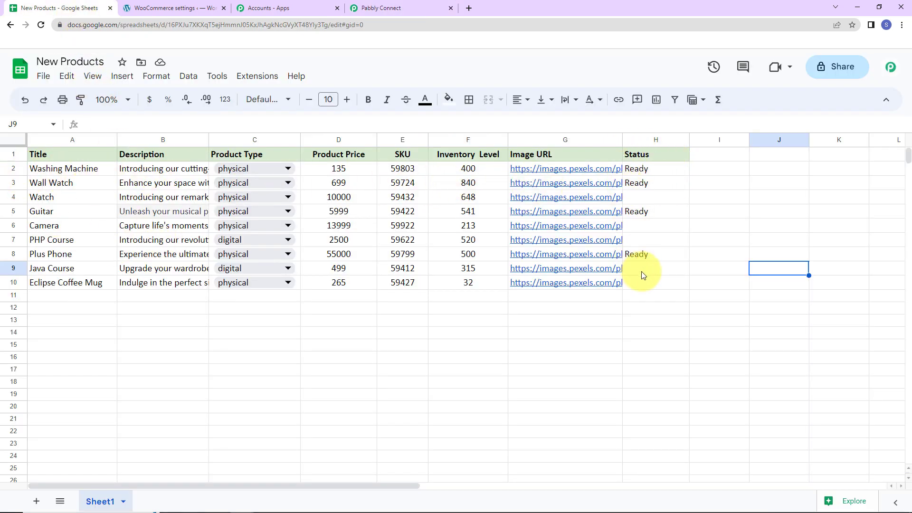
pyautogui.click(387, 8)
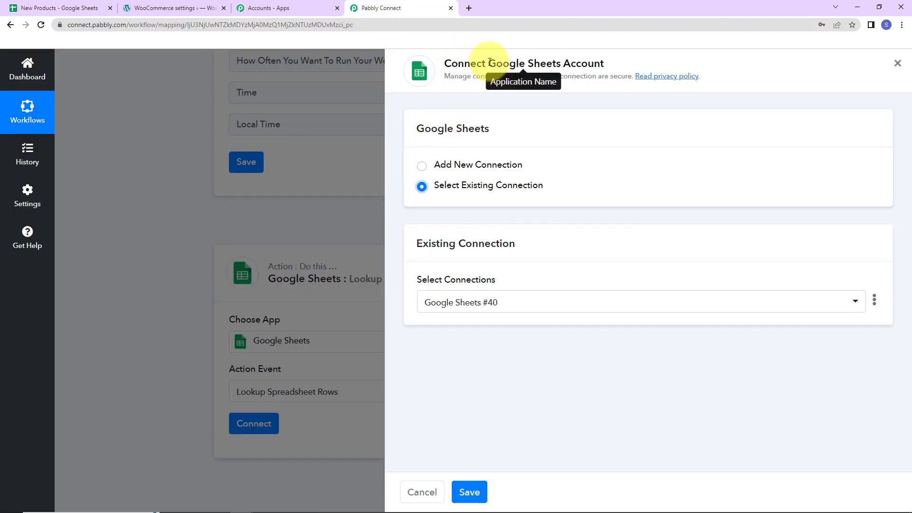
pyautogui.moveTo(489, 63); pyautogui.dragTo(593, 63)
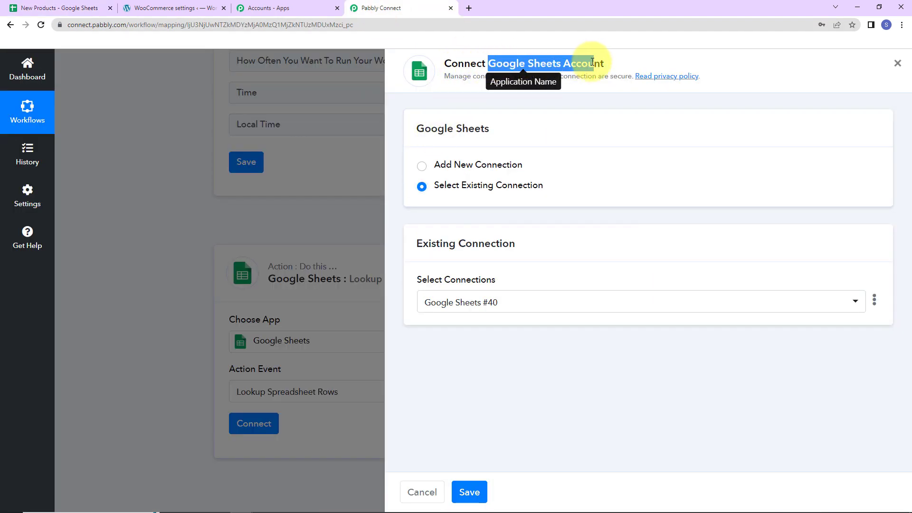
pyautogui.click(423, 170)
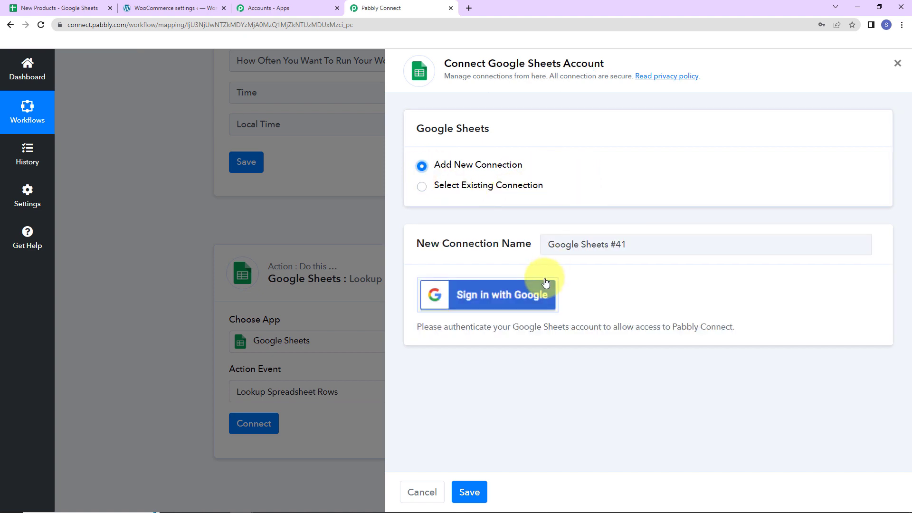
pyautogui.click(539, 281)
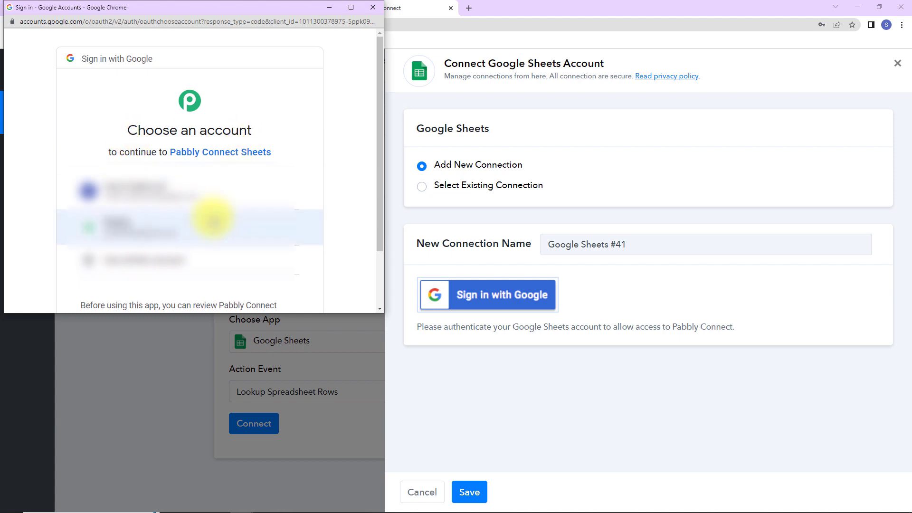
pyautogui.click(213, 221)
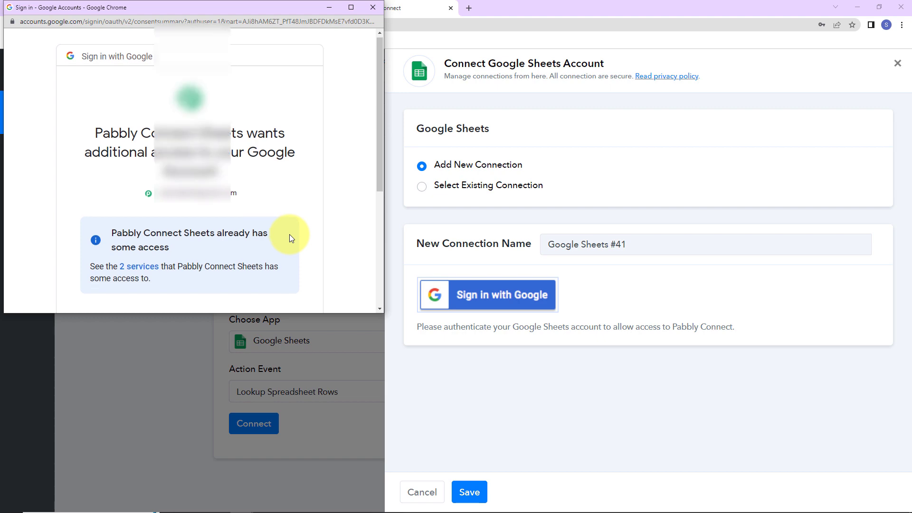
pyautogui.scroll(-5, 290, 235)
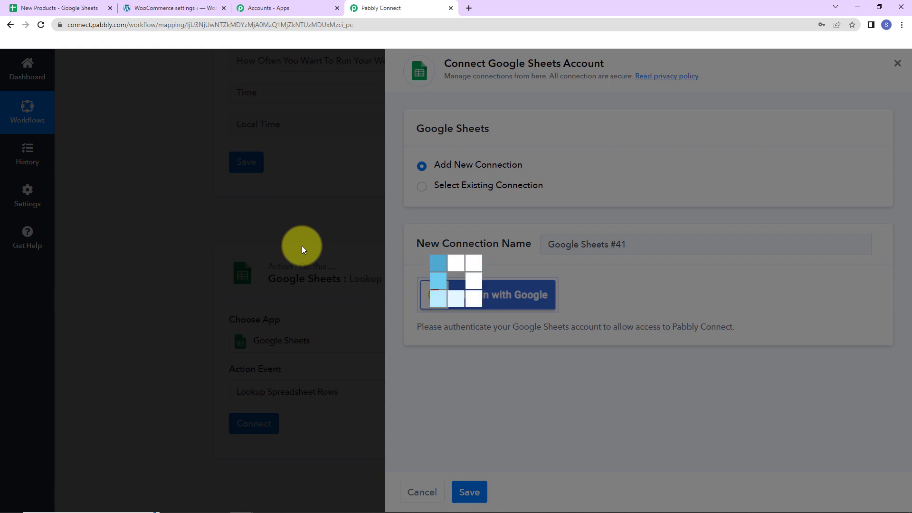
# - Select the New Products spreadsheet and Sheet1 for the lookup action, and set the lookup column to the Status column, H
pyautogui.scroll(-5, 399, 235)
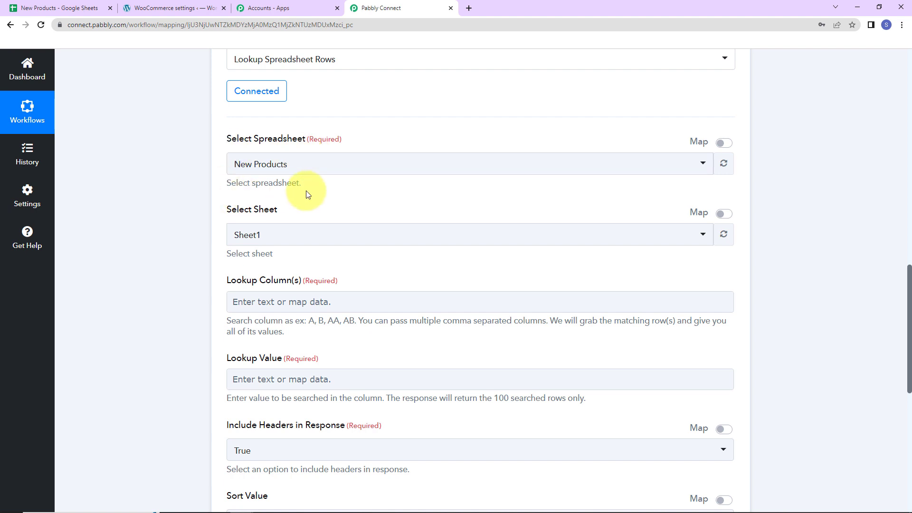
pyautogui.scroll(-2, 230, 255)
pyautogui.click(256, 190)
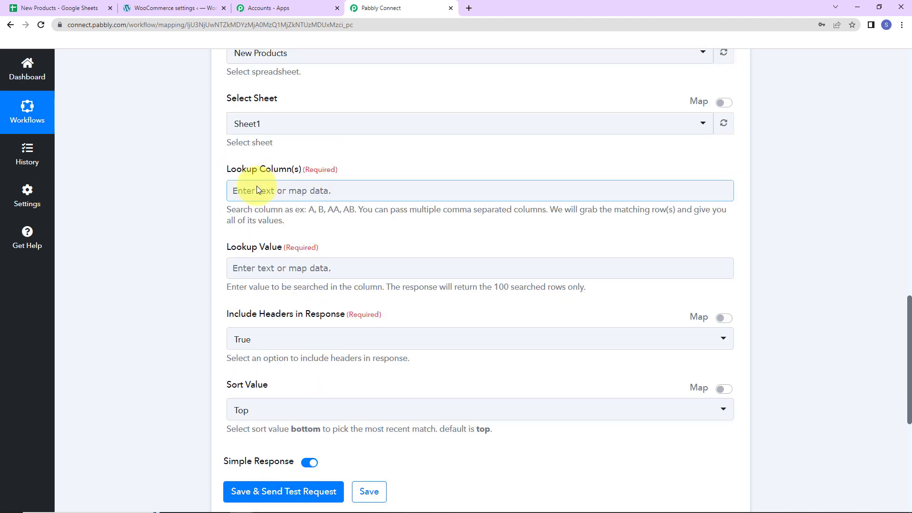
pyautogui.click(233, 178)
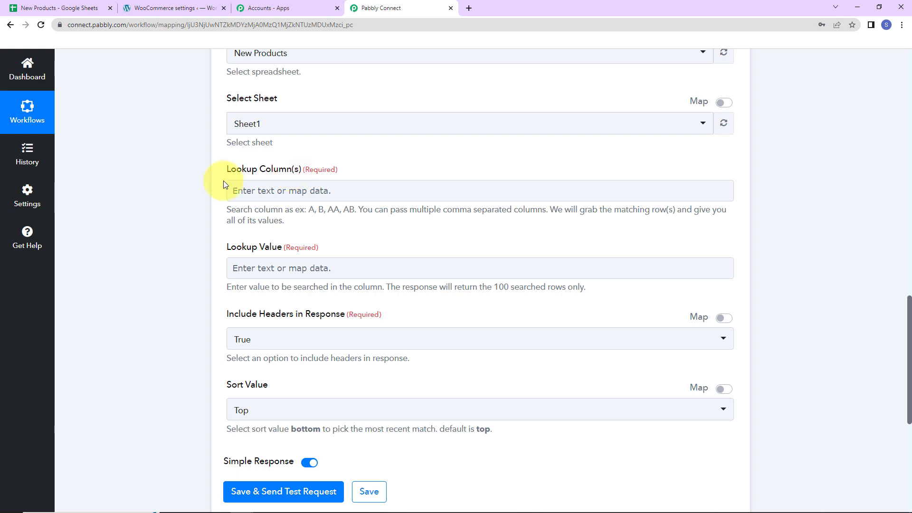
pyautogui.click(286, 181)
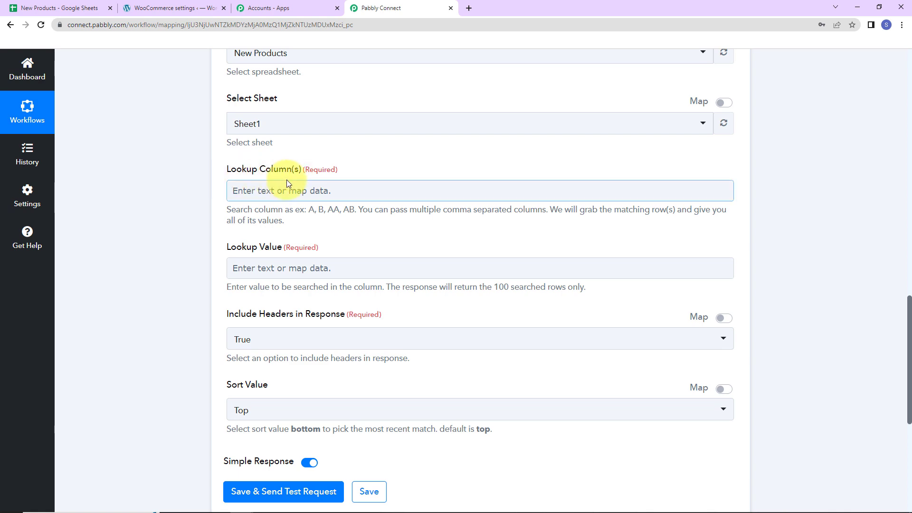
pyautogui.click(72, 8)
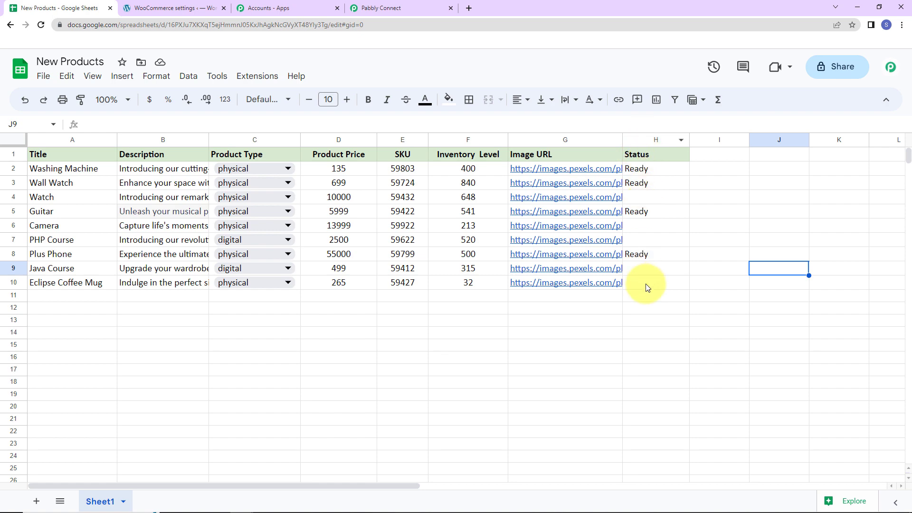
pyautogui.click(436, 6)
pyautogui.click(304, 190)
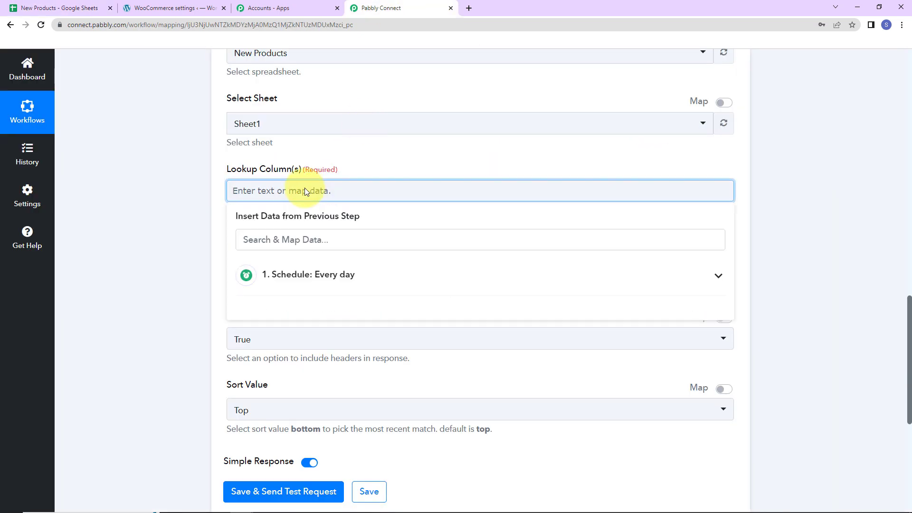
pyautogui.write('H')
pyautogui.click(125, 288)
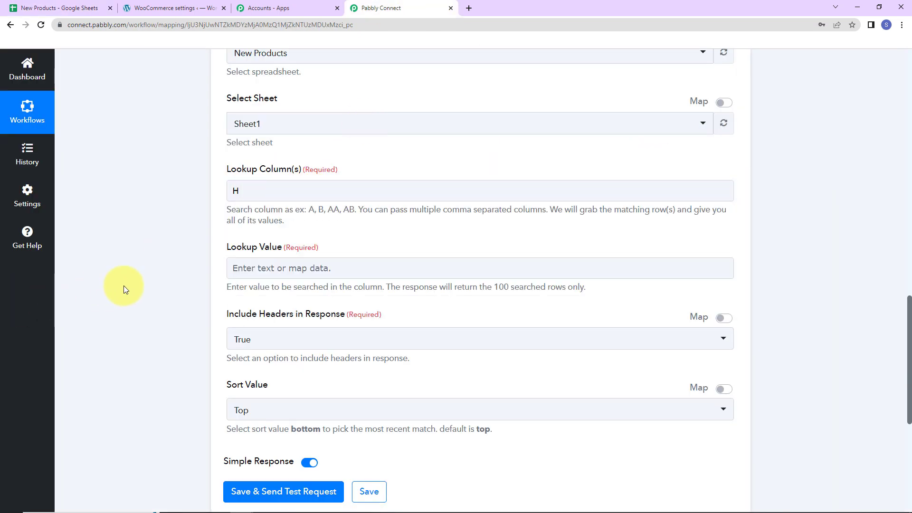
# - Set the lookup value to Ready, keep the sort value at Top, and save the lookup action with a test request
pyautogui.click(246, 264)
pyautogui.click(254, 269)
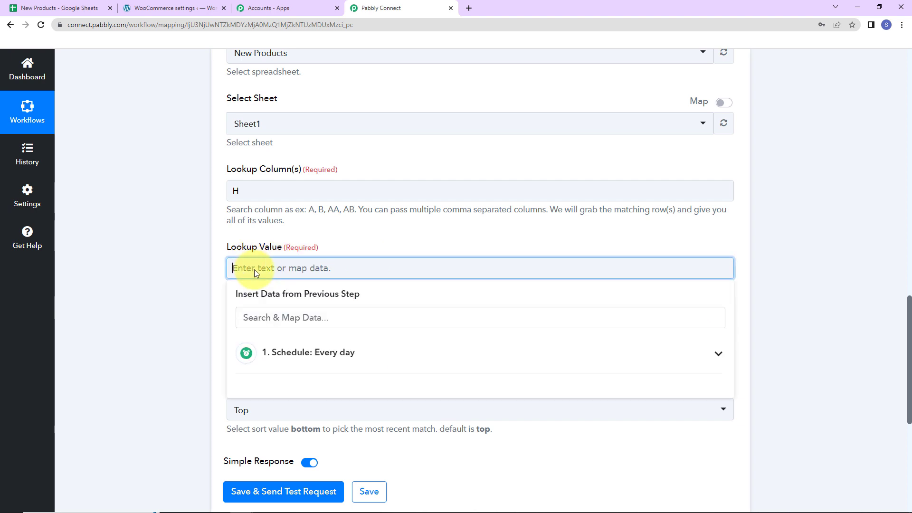
pyautogui.write('Ready')
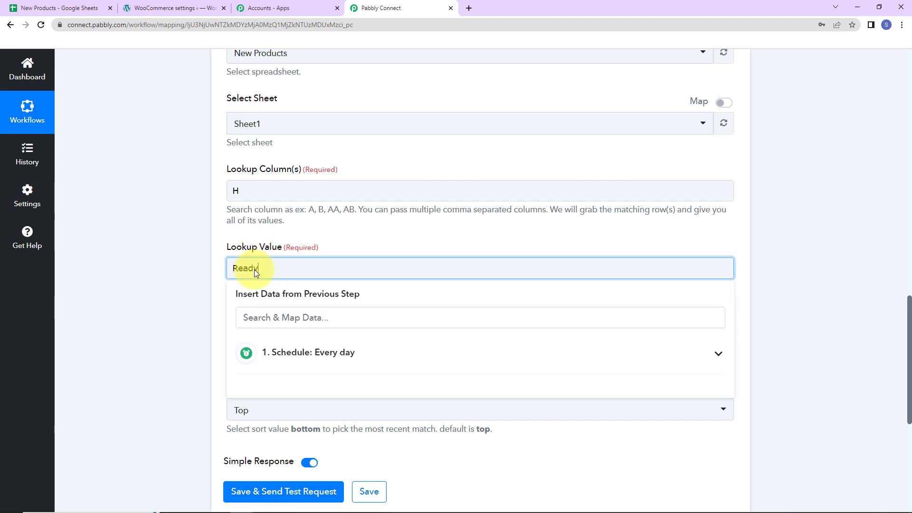
pyautogui.click(214, 275)
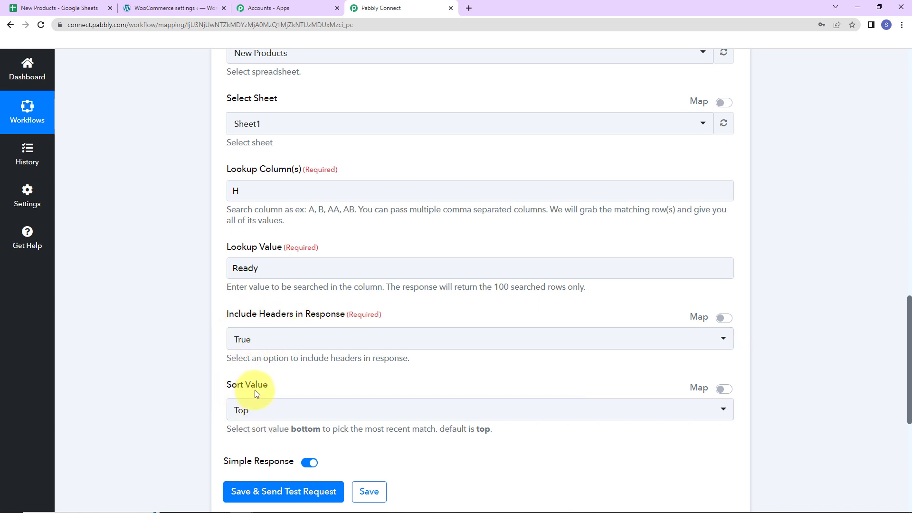
pyautogui.click(257, 408)
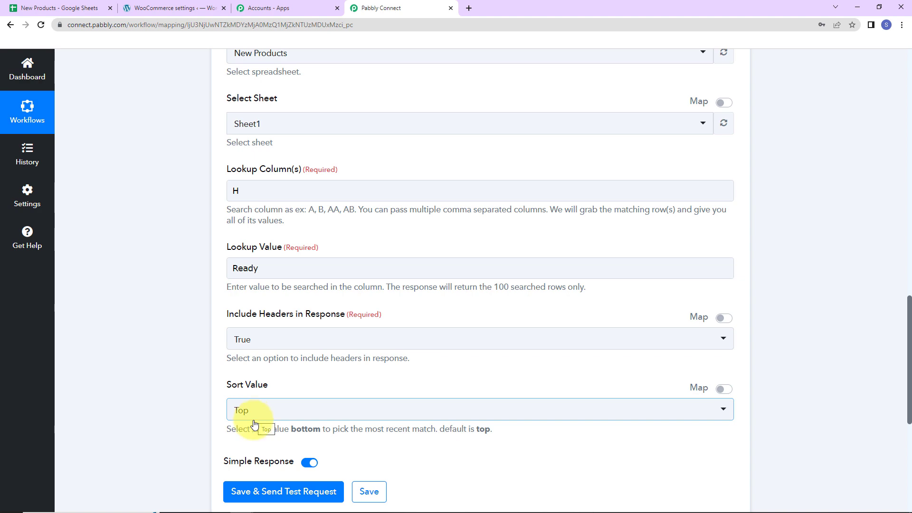
pyautogui.click(241, 493)
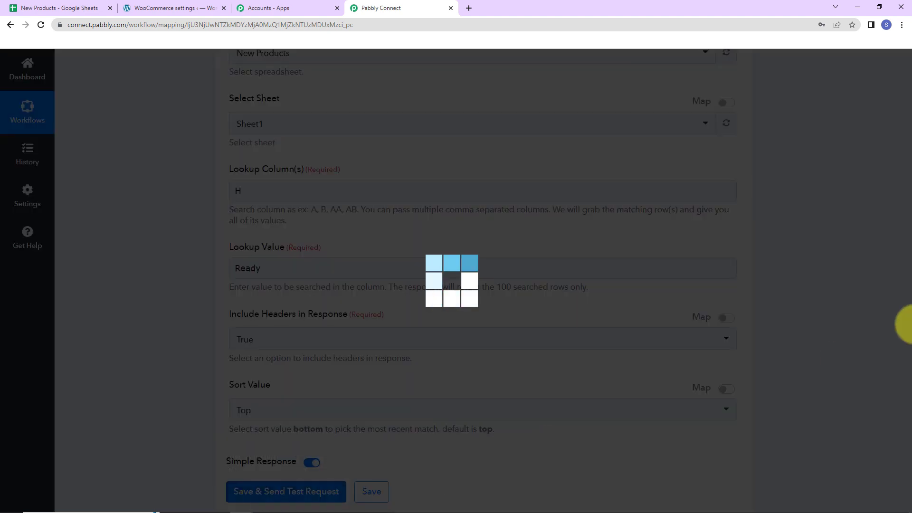
# - Review the returned rows, turn off Simple Response for the lookup action, and save it with another test request
pyautogui.scroll(-5, 855, 301)
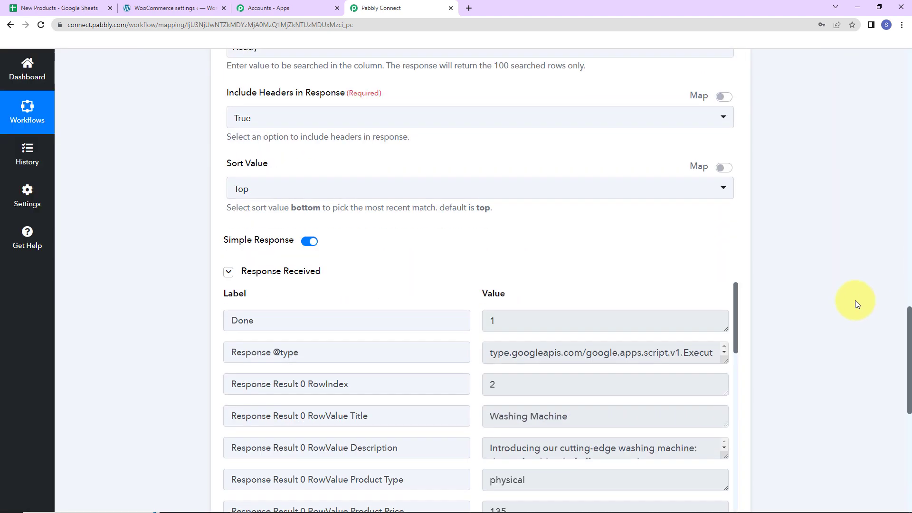
pyautogui.scroll(-2, 855, 300)
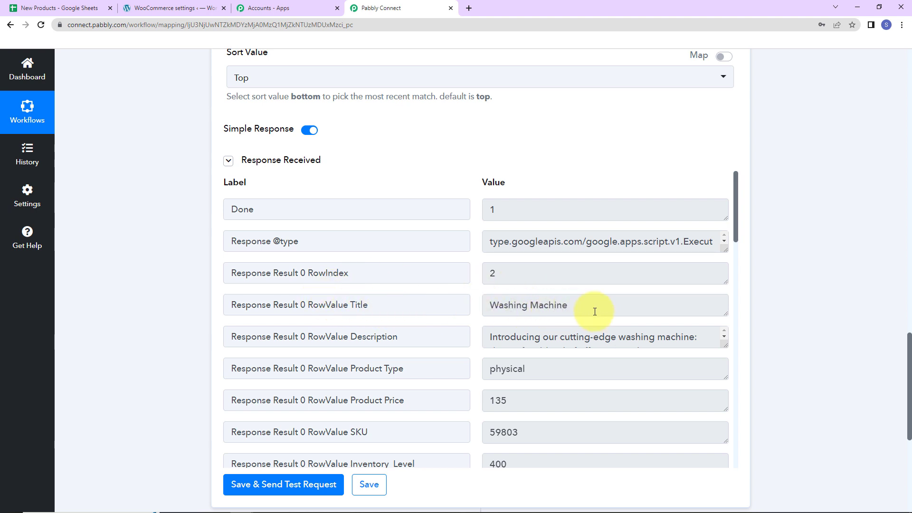
pyautogui.scroll(-5, 586, 346)
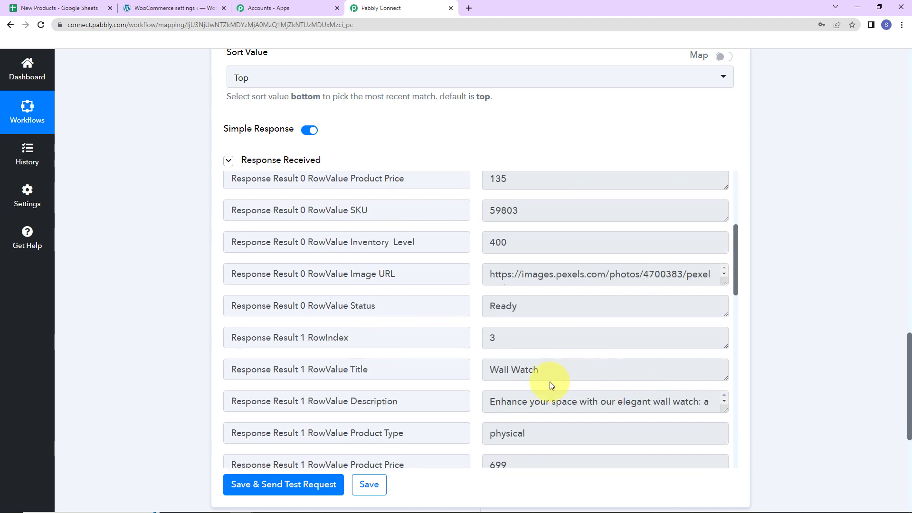
pyautogui.scroll(-9, 575, 357)
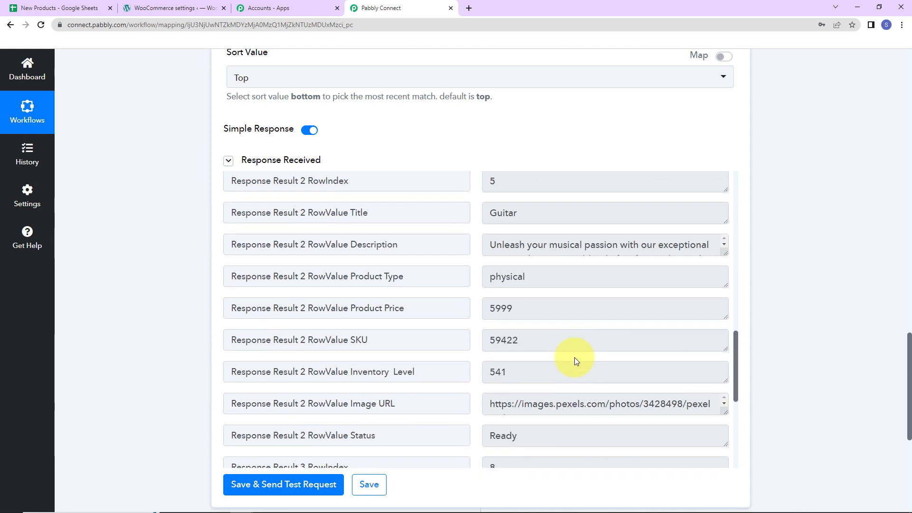
pyautogui.scroll(-5, 574, 357)
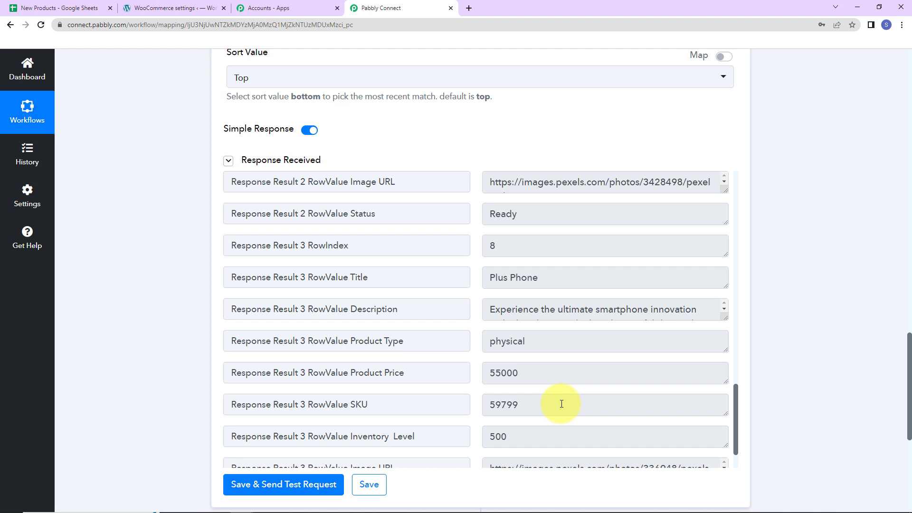
pyautogui.click(315, 130)
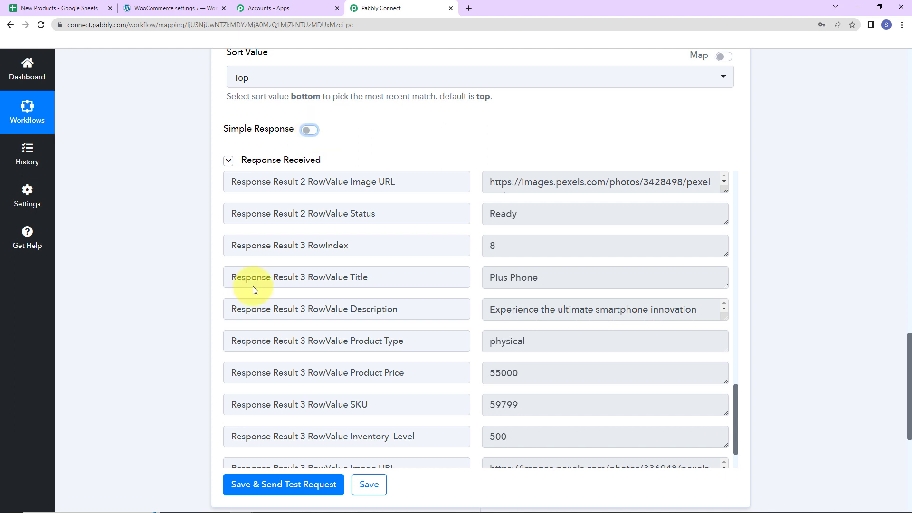
pyautogui.click(266, 484)
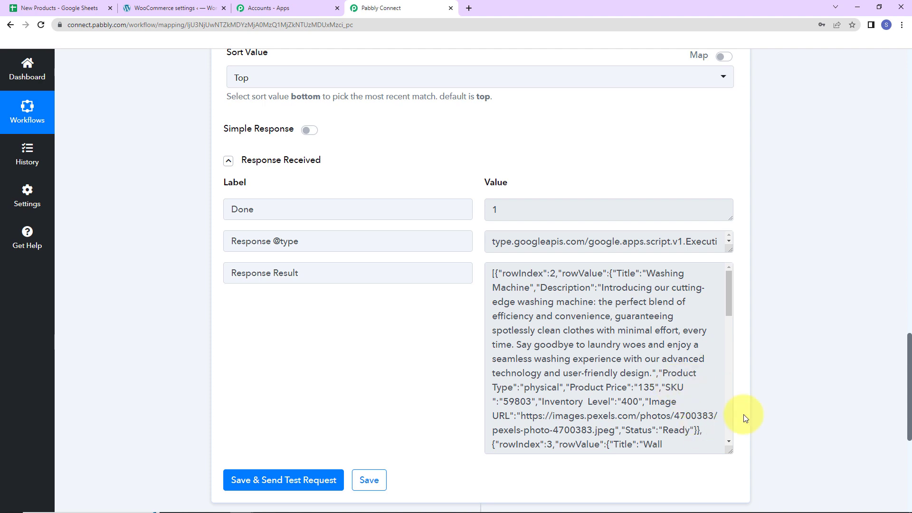
# - Add an Iterator by Pabbly action on the lookup's Response Result array and save it with a test request
pyautogui.scroll(-5, 841, 378)
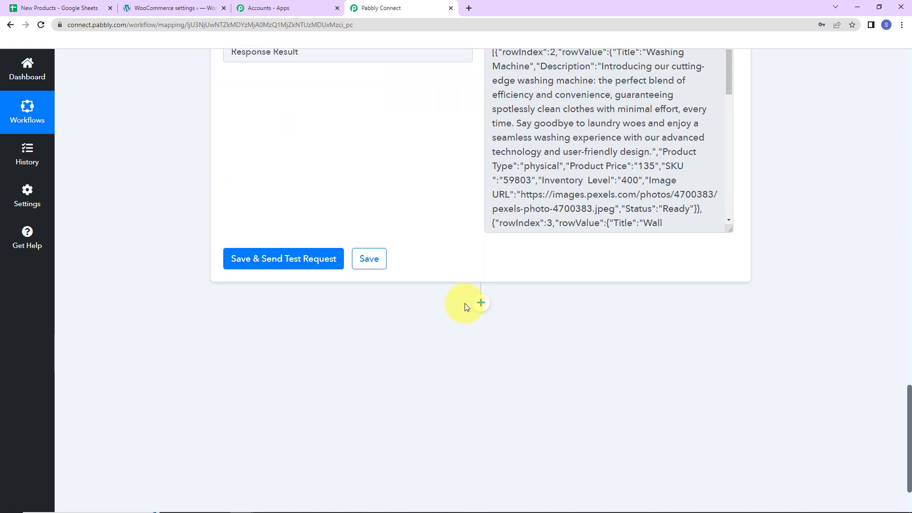
pyautogui.click(481, 303)
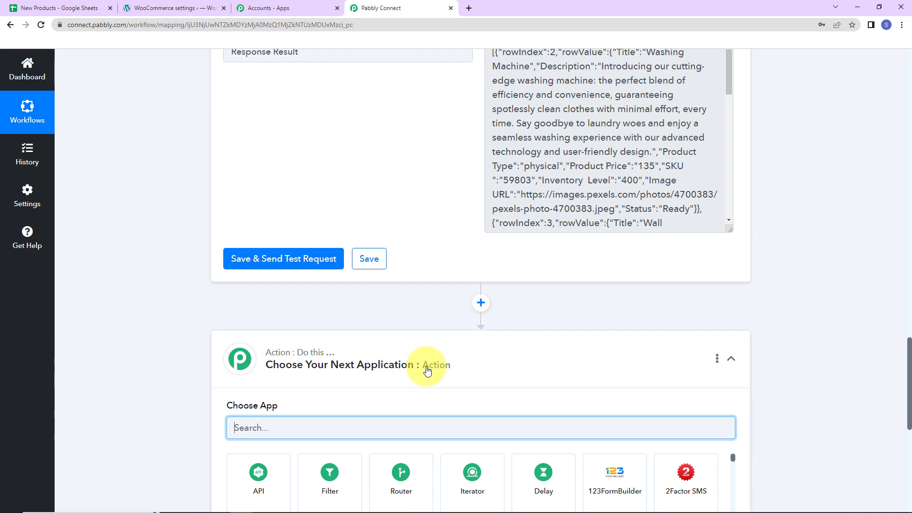
pyautogui.scroll(-2, 428, 369)
pyautogui.click(473, 370)
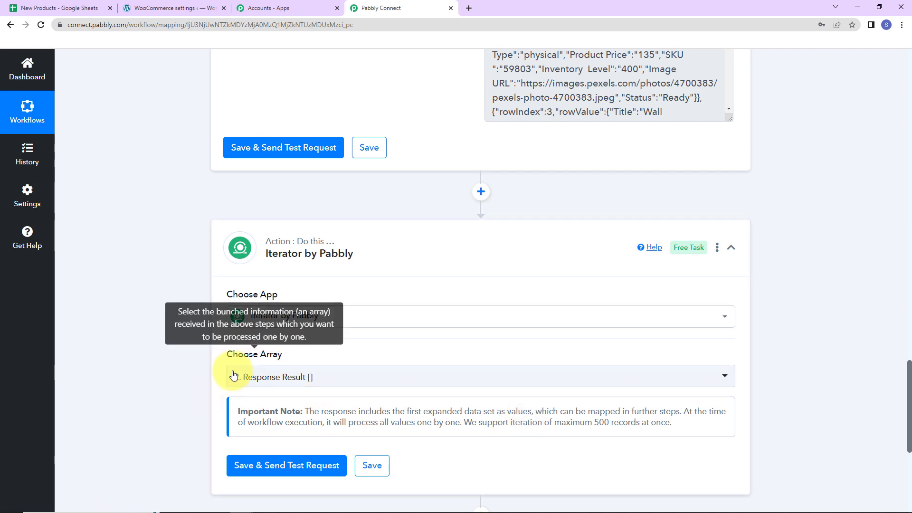
pyautogui.scroll(-5, 328, 378)
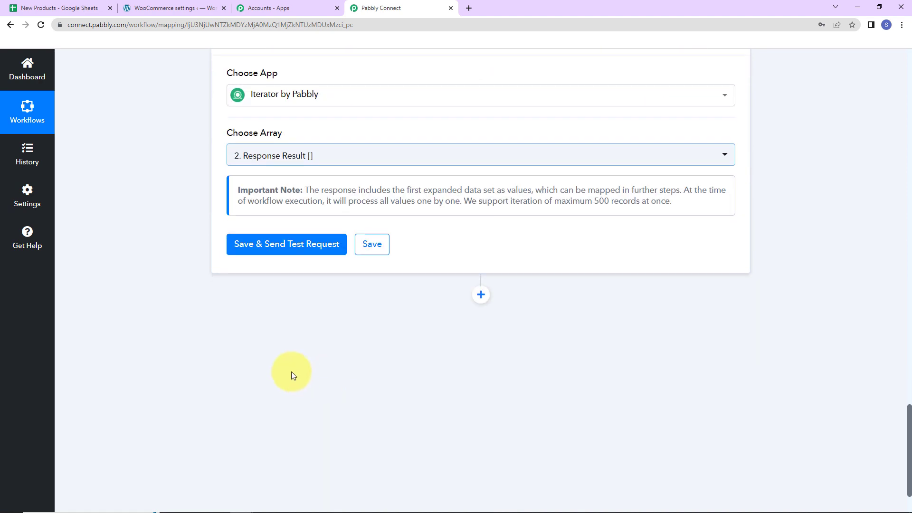
pyautogui.click(286, 257)
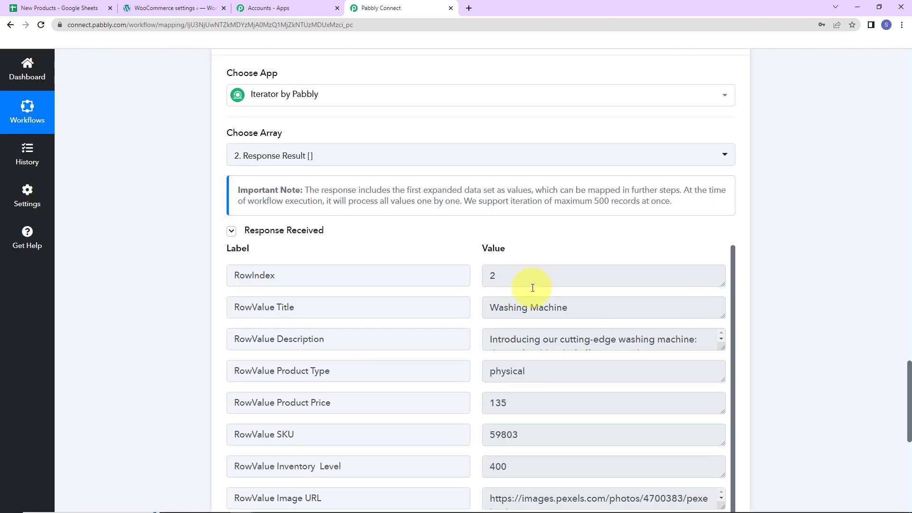
# - Add a WooCommerce action after the iterator with Create a Product as the action event
pyautogui.scroll(-1, 532, 285)
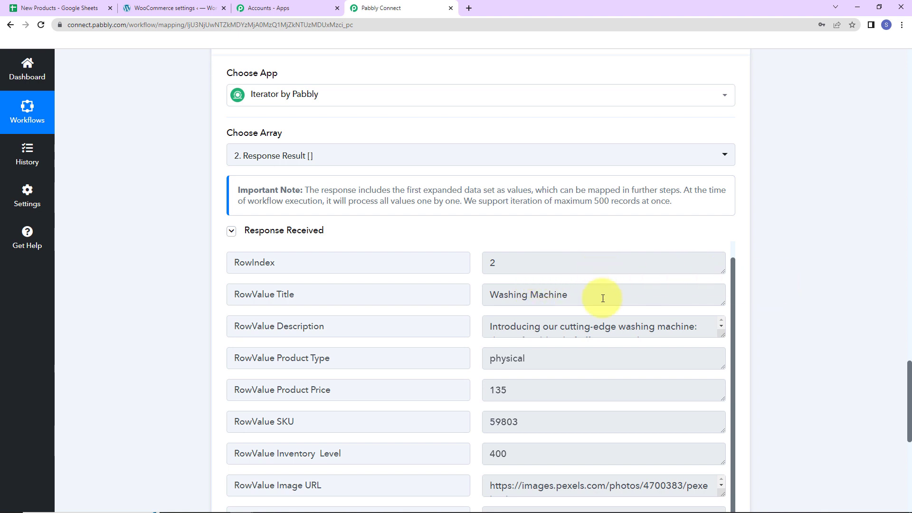
pyautogui.scroll(-3, 810, 376)
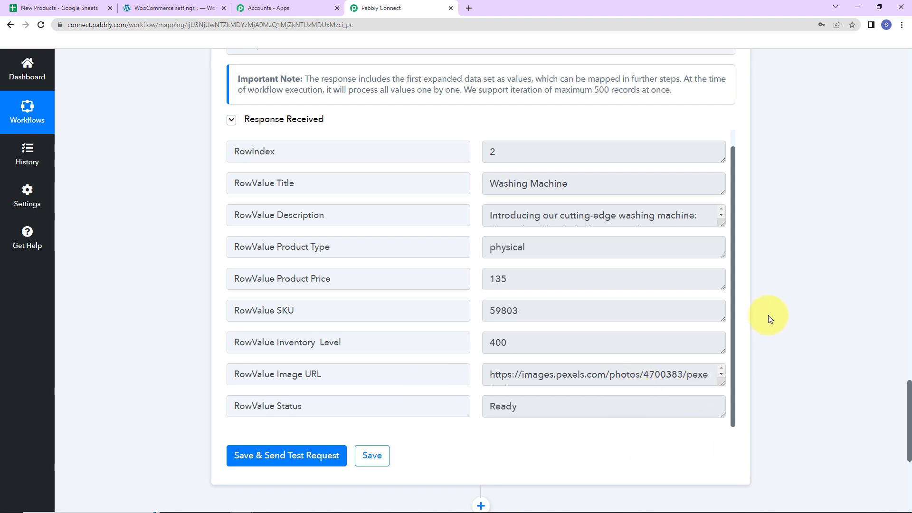
pyautogui.scroll(-5, 768, 315)
pyautogui.click(471, 229)
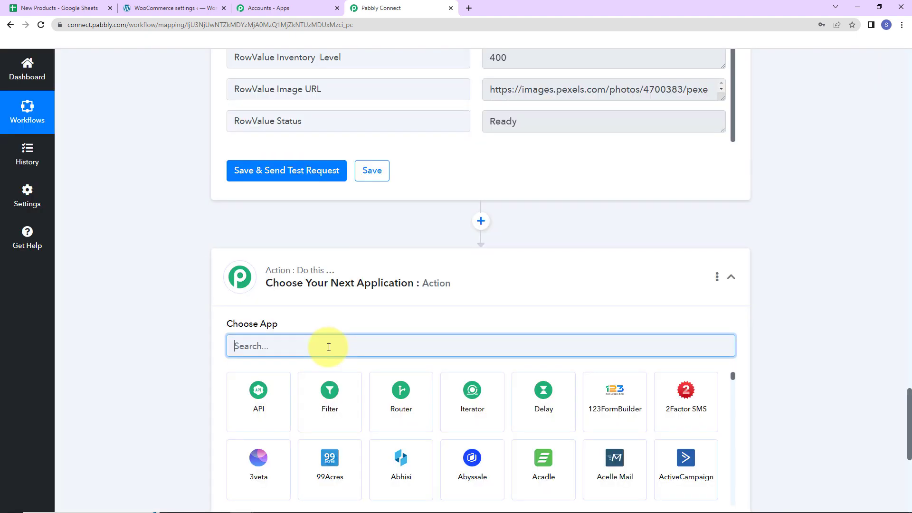
pyautogui.write('woo')
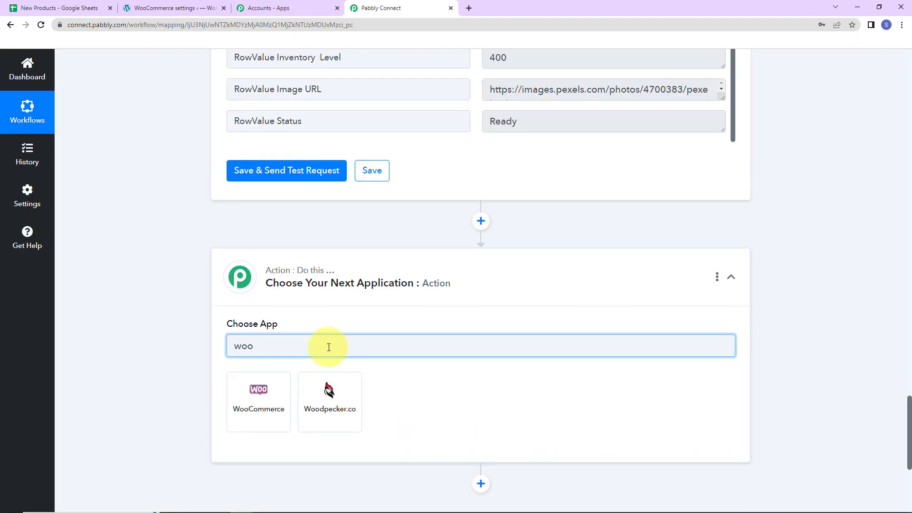
pyautogui.click(267, 400)
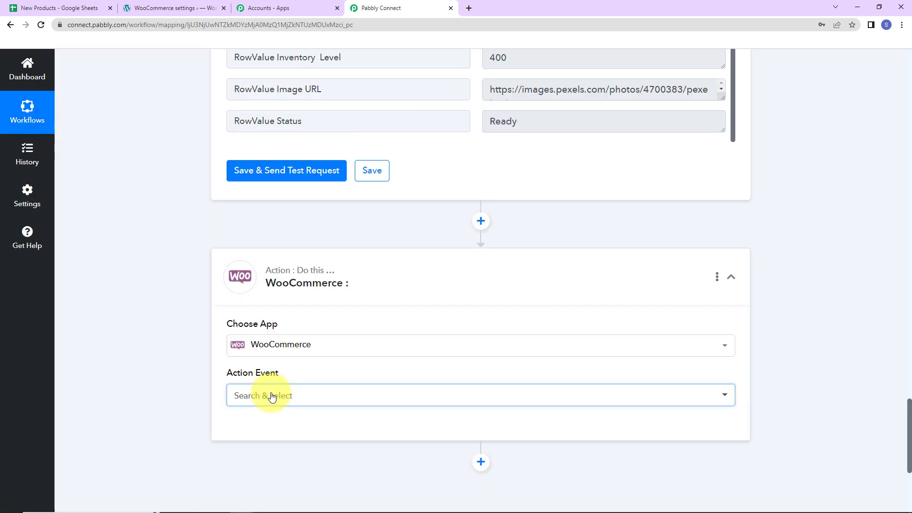
pyautogui.click(272, 397)
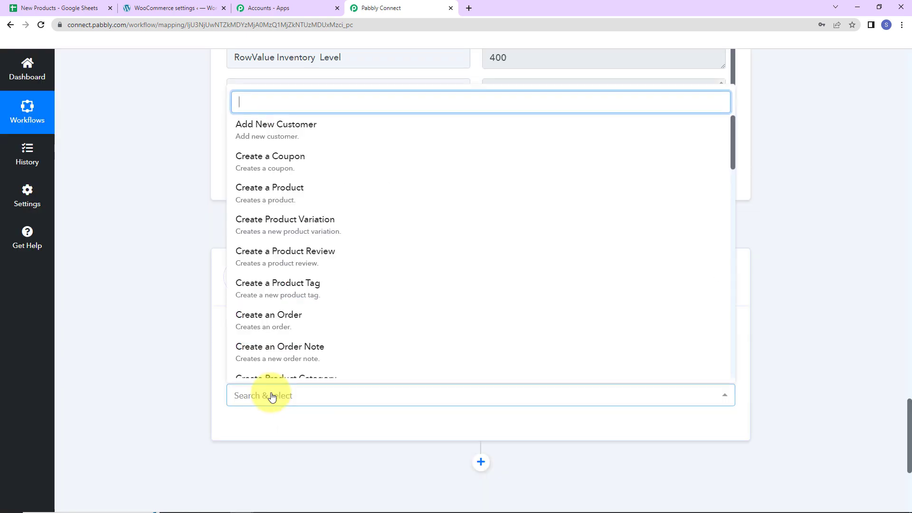
pyautogui.click(275, 200)
# - Start adding a new WooCommerce connection for the Create a Product action instead of selecting an existing one
pyautogui.click(236, 431)
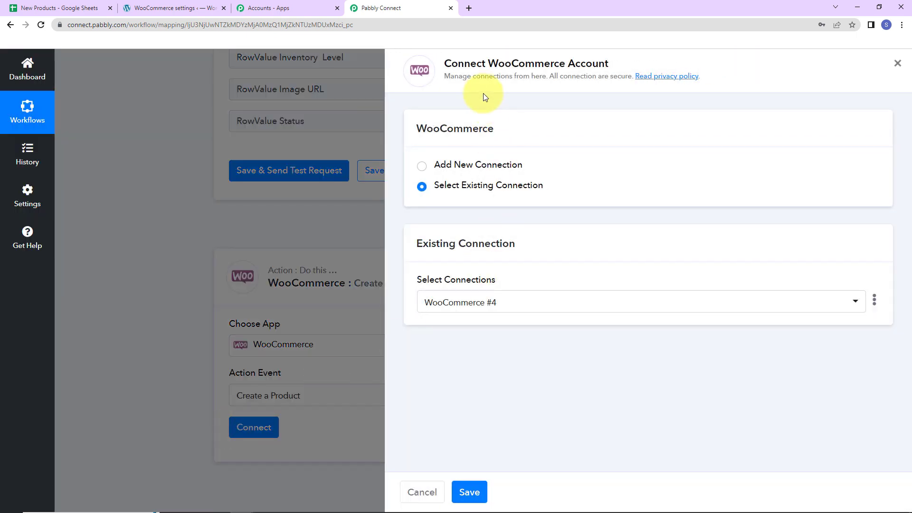
pyautogui.moveTo(488, 63); pyautogui.dragTo(630, 55)
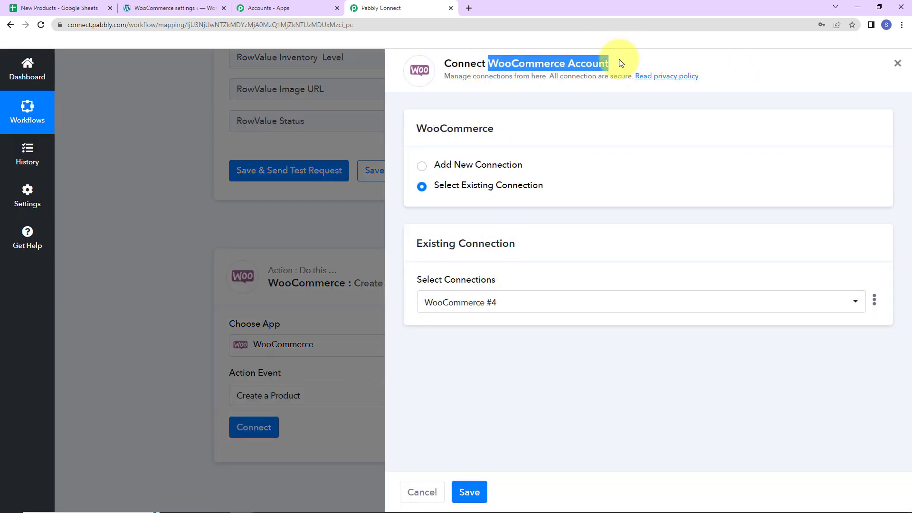
pyautogui.click(424, 171)
pyautogui.click(425, 171)
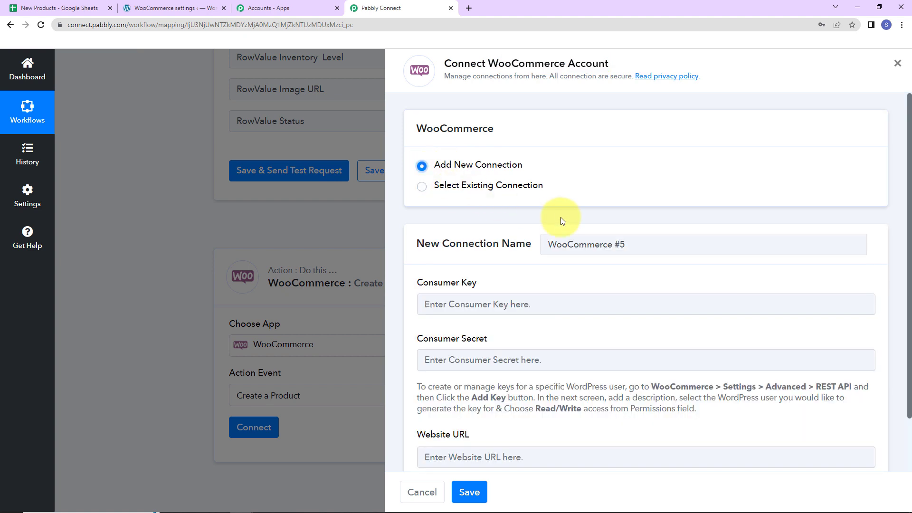
pyautogui.scroll(-2, 621, 230)
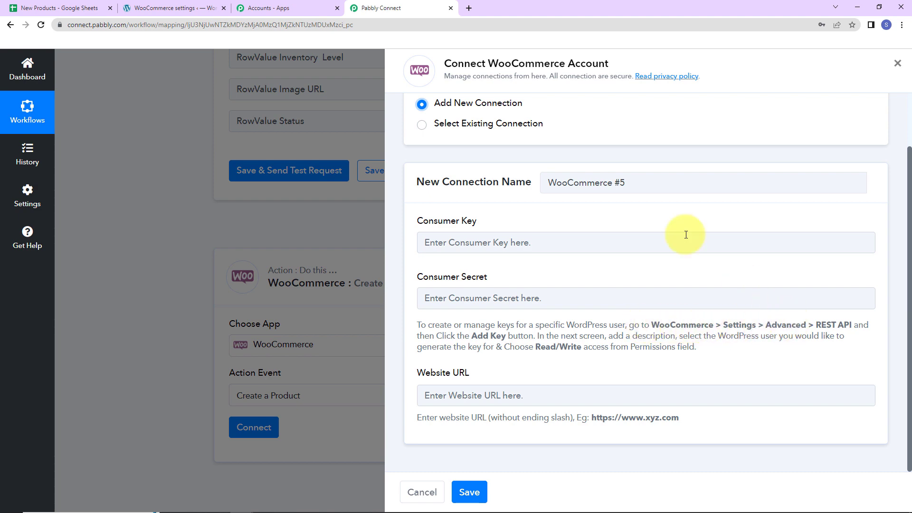
# - Switch to the WordPress admin and open the REST API keys page in WooCommerce's Advanced settings
pyautogui.click(177, 8)
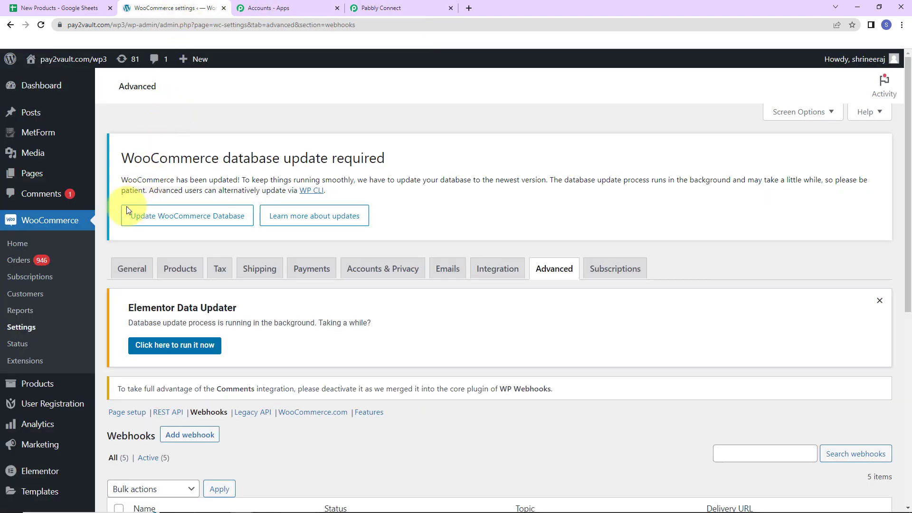
pyautogui.click(21, 327)
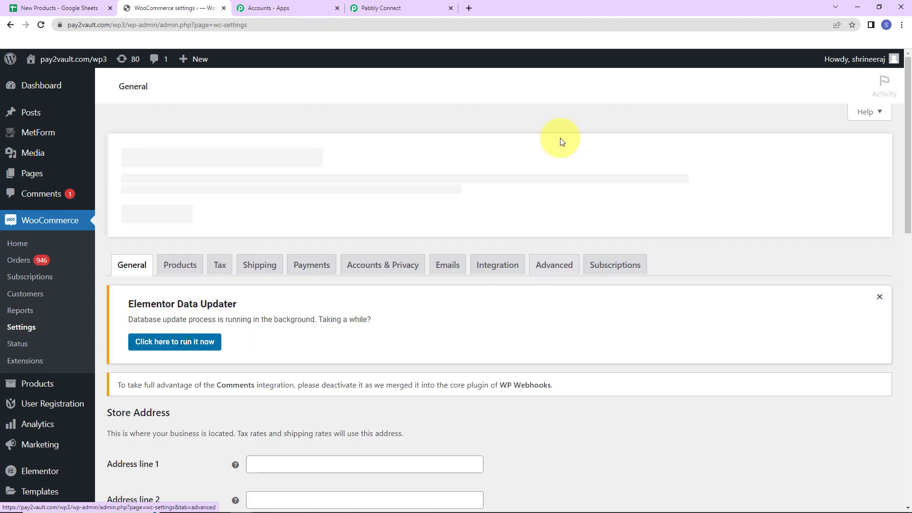
pyautogui.click(555, 269)
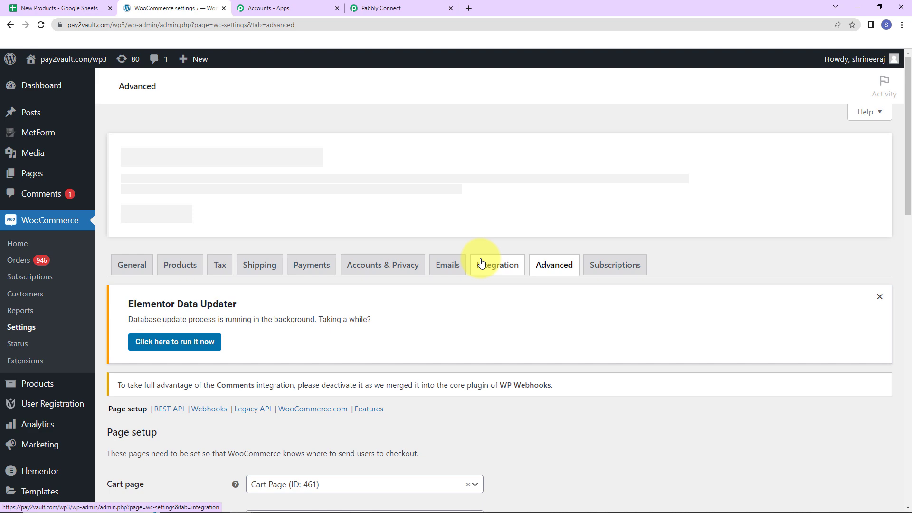
pyautogui.click(396, 9)
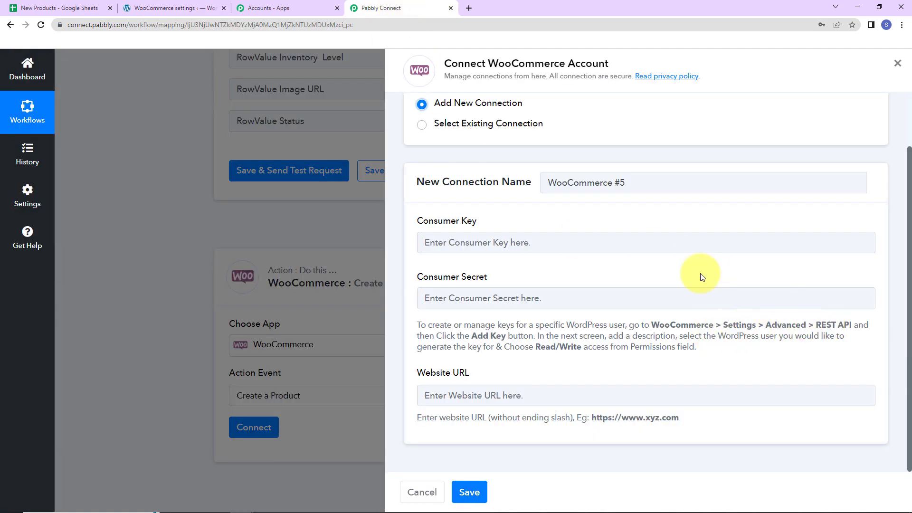
pyautogui.click(182, 11)
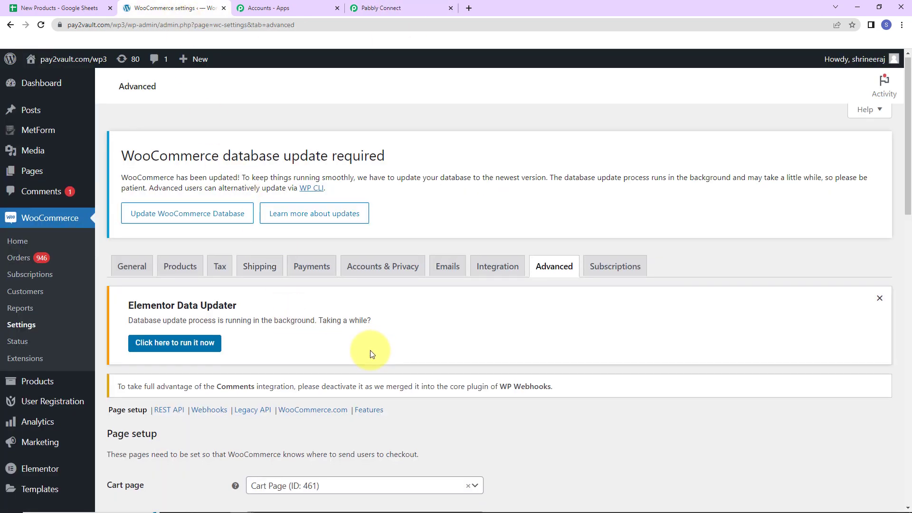
pyautogui.scroll(-2, 370, 349)
pyautogui.click(169, 301)
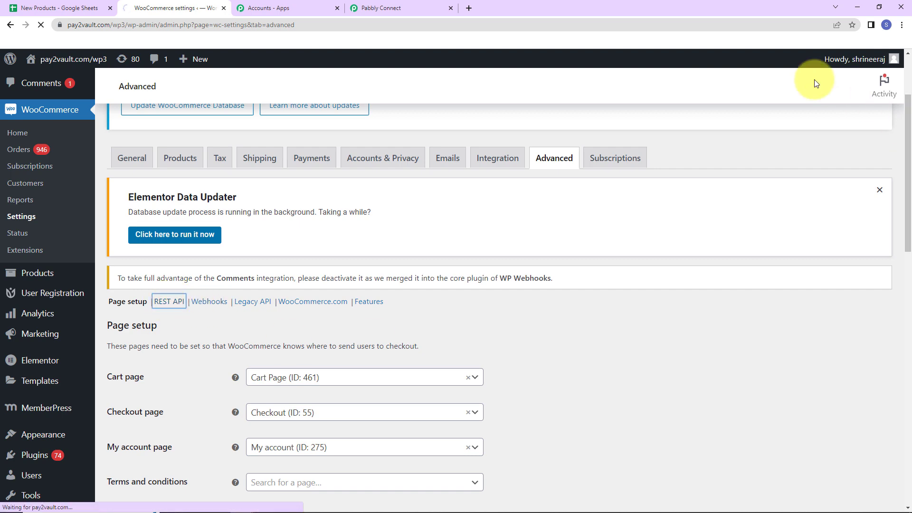
pyautogui.scroll(-2, 569, 224)
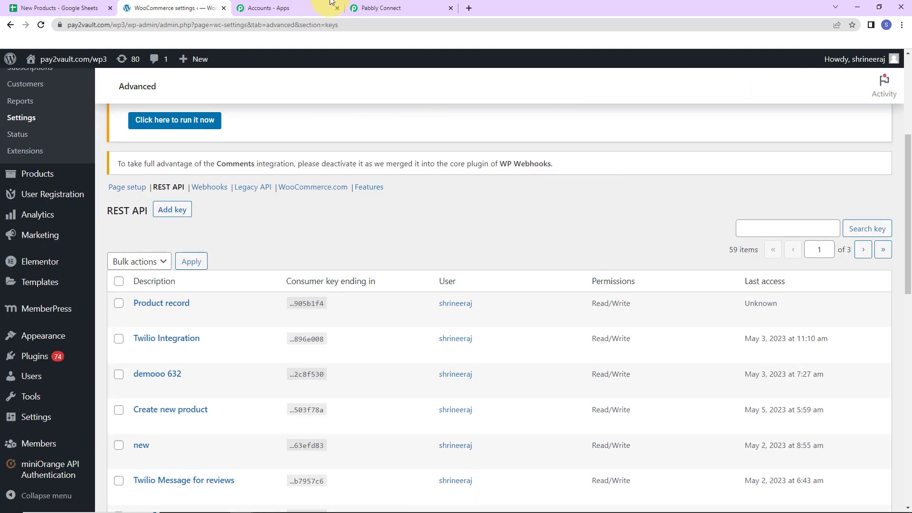
# - Generate a new WooCommerce REST API key with the description demo Key and Read/Write permissions, keeping the preselected user
pyautogui.click(379, 14)
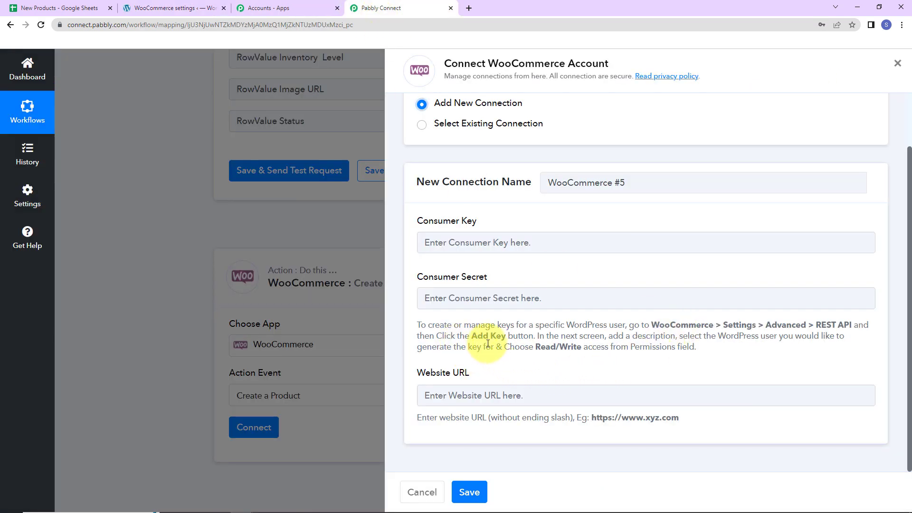
pyautogui.click(172, 9)
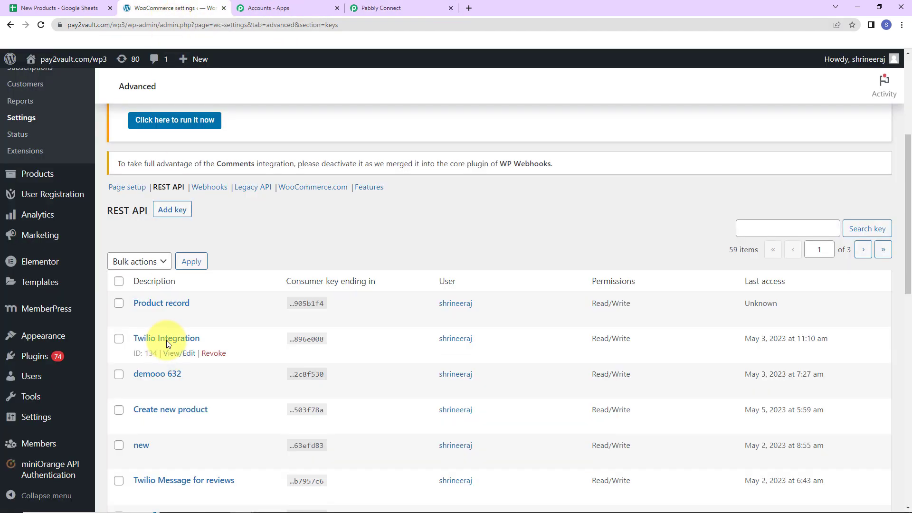
pyautogui.click(176, 214)
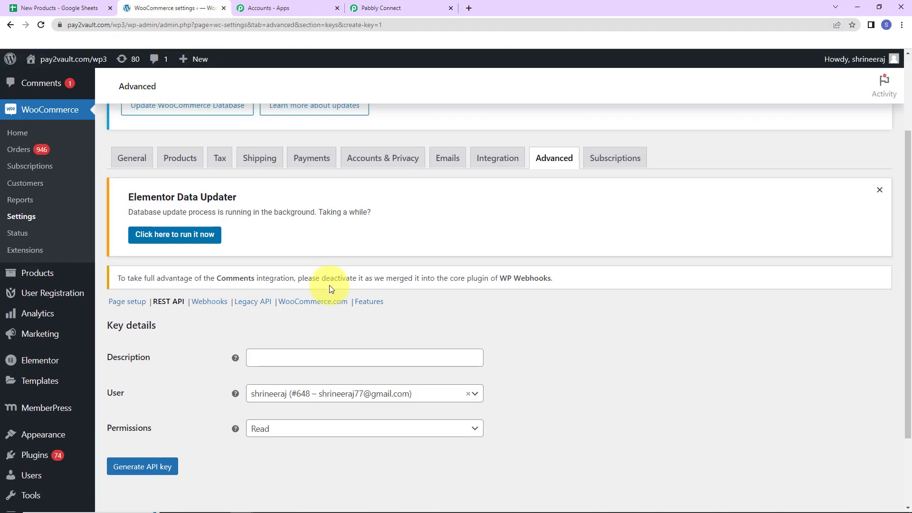
pyautogui.scroll(-2, 331, 288)
pyautogui.click(380, 7)
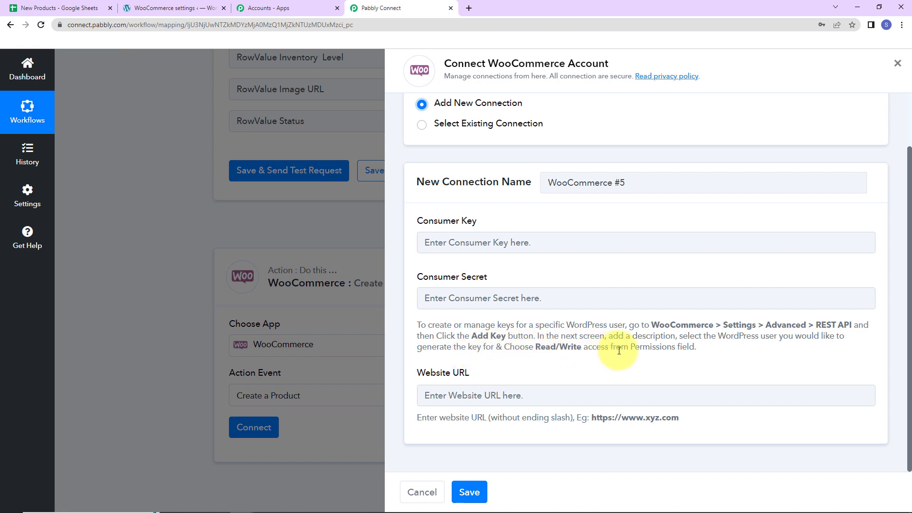
pyautogui.click(203, 10)
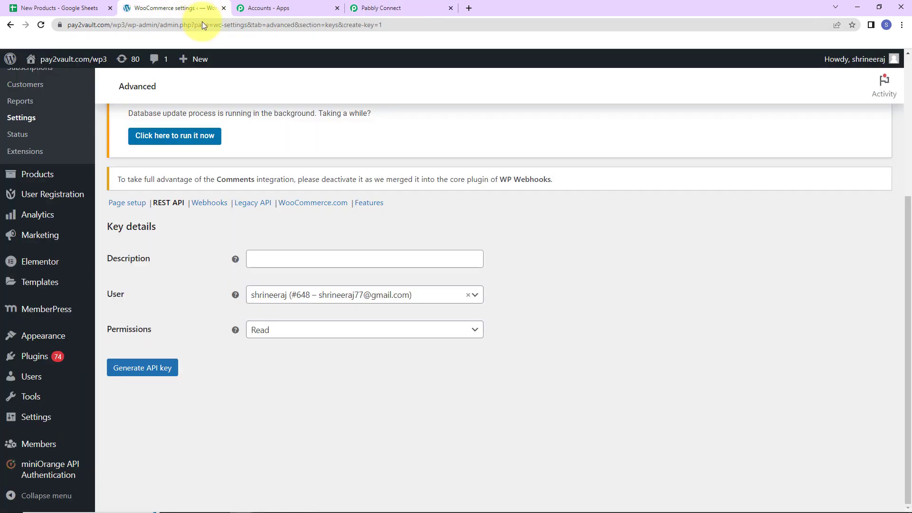
pyautogui.click(286, 261)
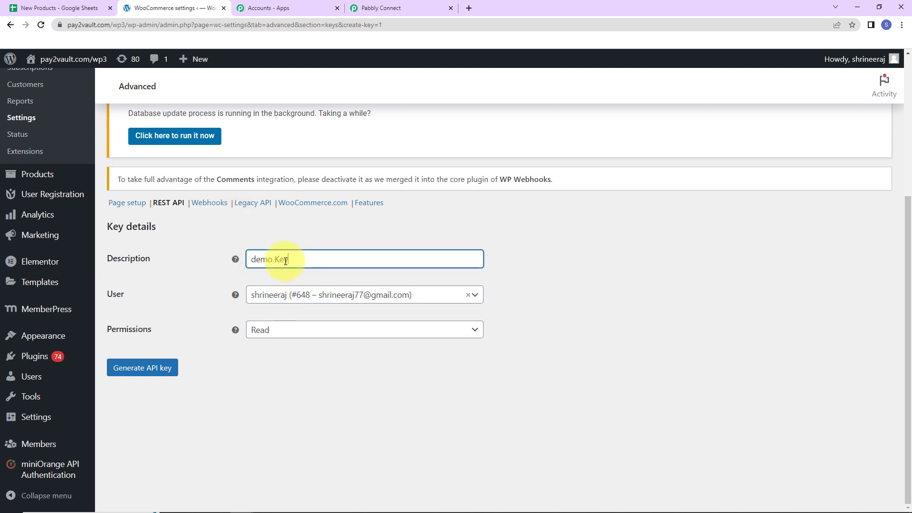
pyautogui.click(438, 298)
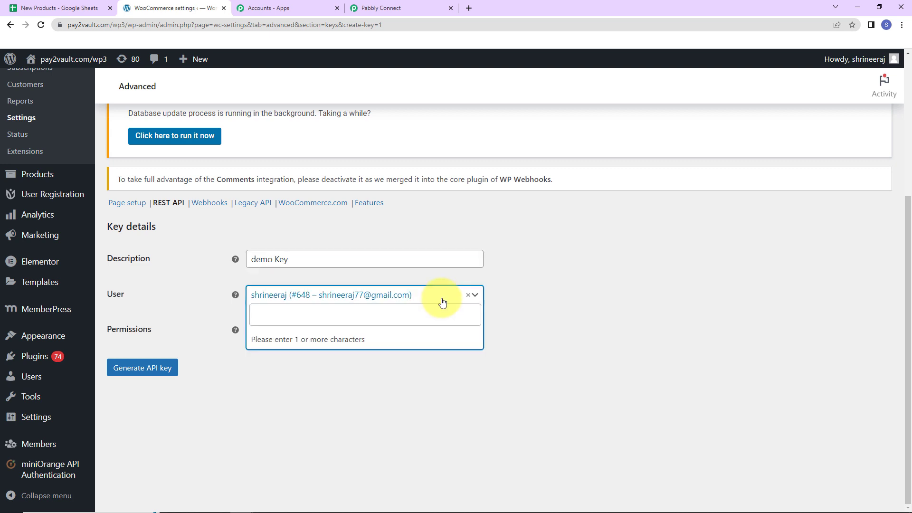
pyautogui.click(561, 326)
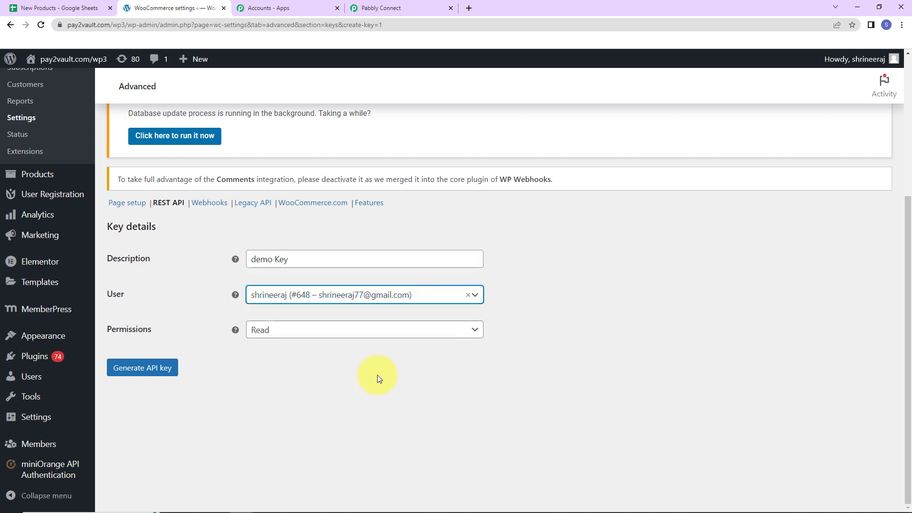
pyautogui.click(289, 339)
pyautogui.click(276, 389)
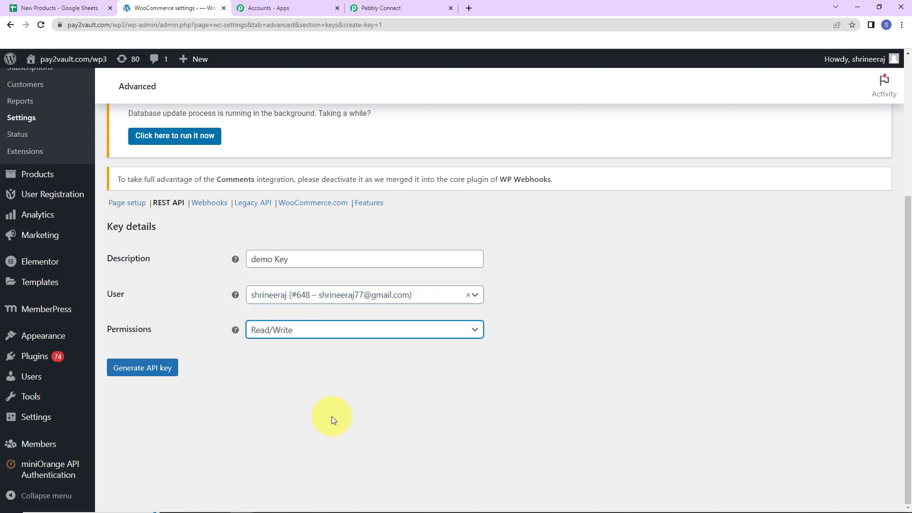
pyautogui.click(158, 370)
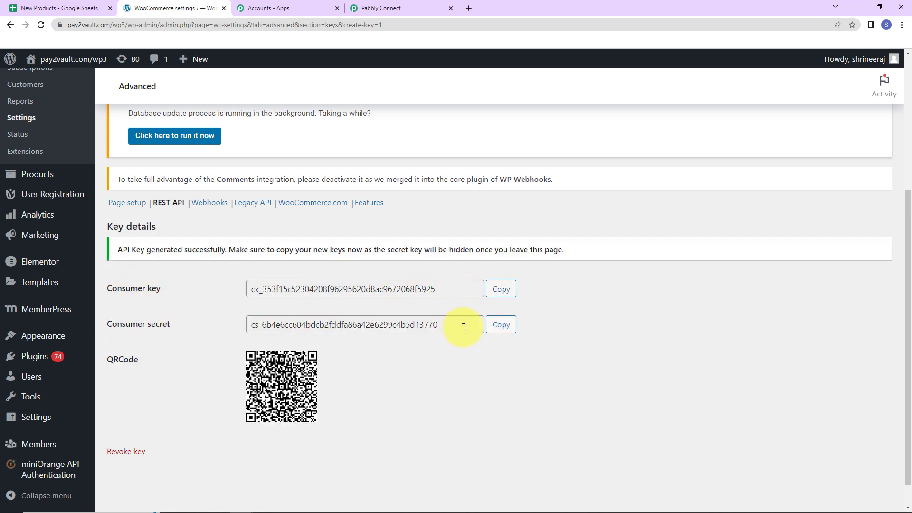
# - Copy the generated consumer key and consumer secret from WooCommerce into the matching fields of the new Pabbly Connect connection
pyautogui.click(502, 290)
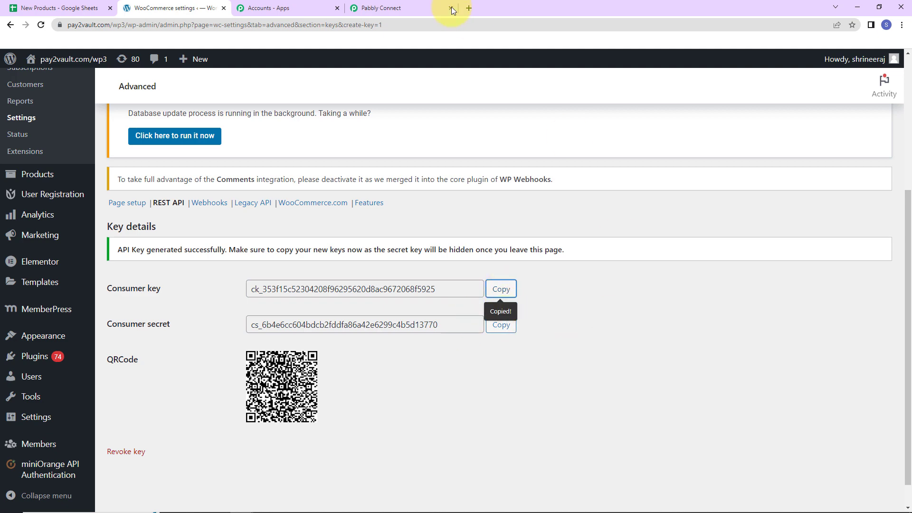
pyautogui.click(387, 7)
pyautogui.click(487, 242)
pyautogui.hotkey('ctrl', 'v')
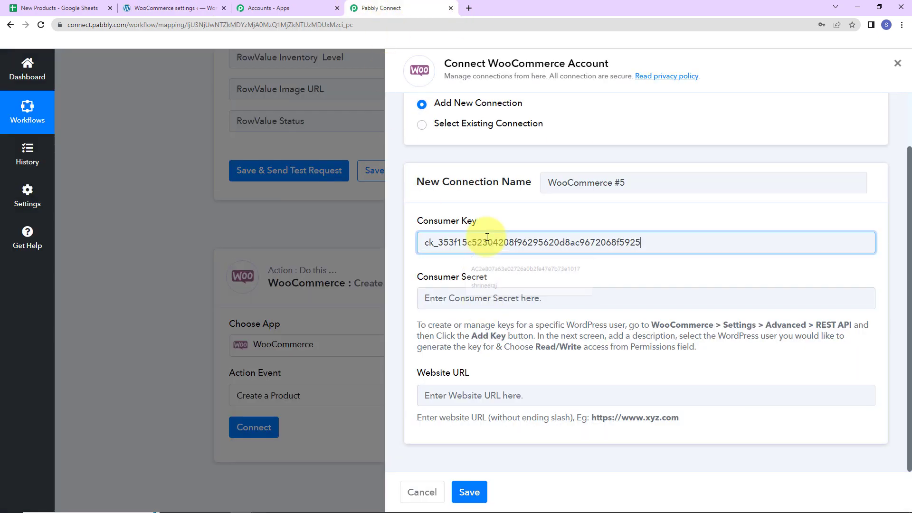
pyautogui.click(175, 9)
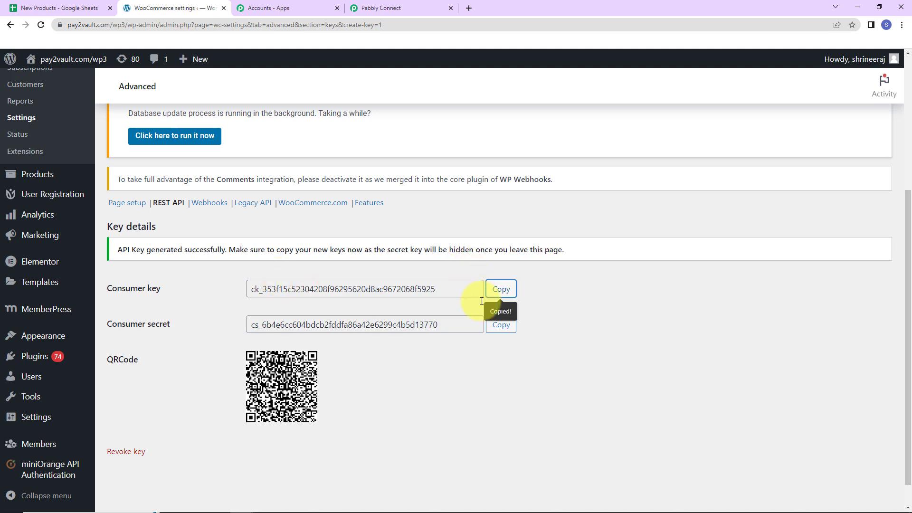
pyautogui.click(501, 325)
pyautogui.click(442, 5)
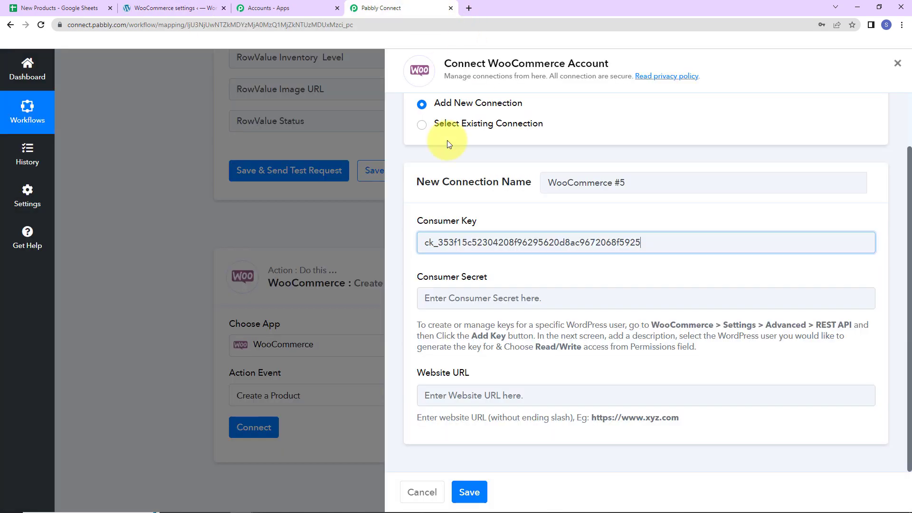
pyautogui.click(460, 297)
pyautogui.hotkey('ctrl', 'v')
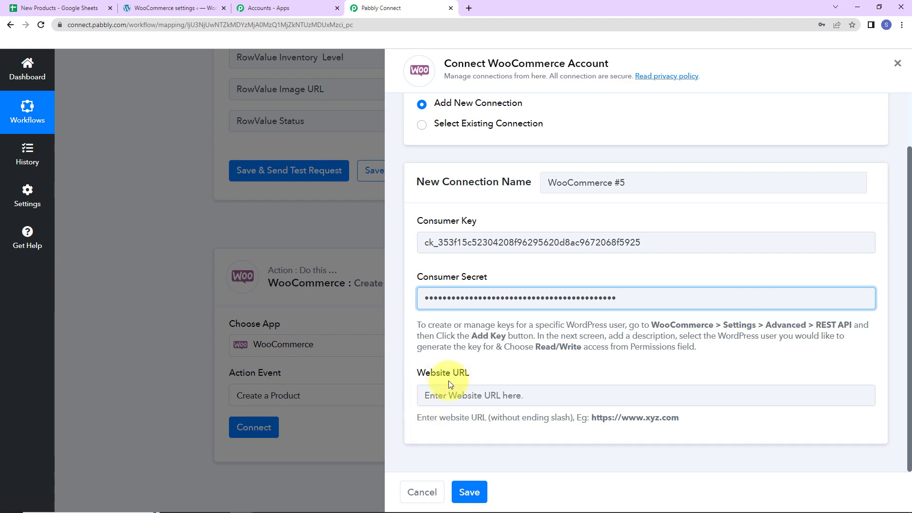
pyautogui.click(187, 7)
pyautogui.doubleClick(102, 25)
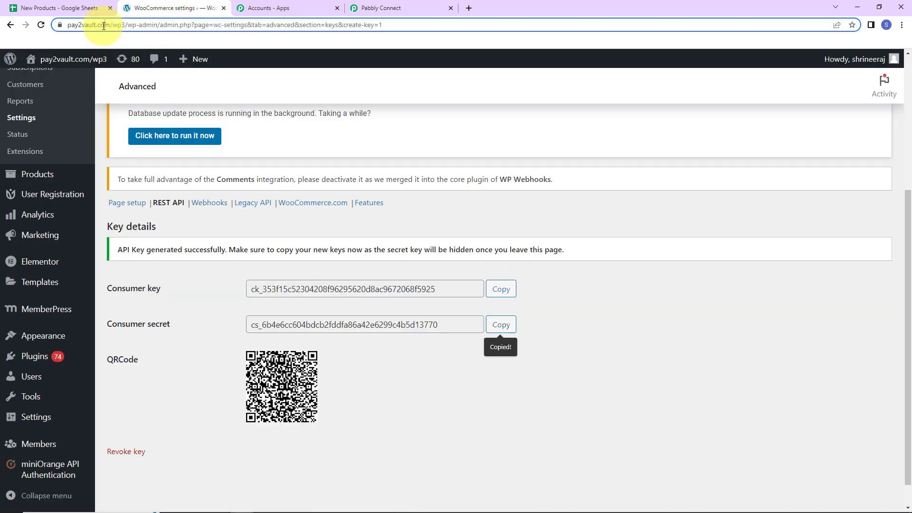
pyautogui.moveTo(149, 25); pyautogui.dragTo(73, 27)
pyautogui.rightClick(74, 25)
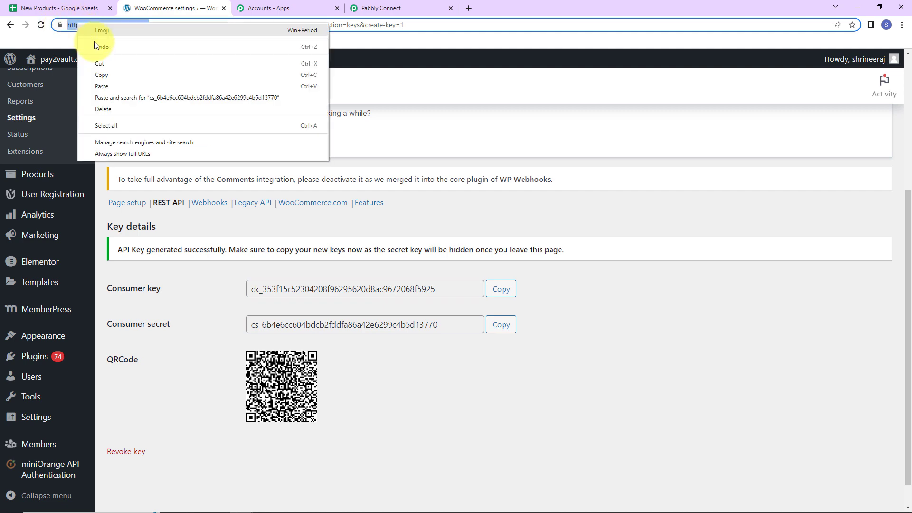
pyautogui.click(106, 80)
pyautogui.click(420, 10)
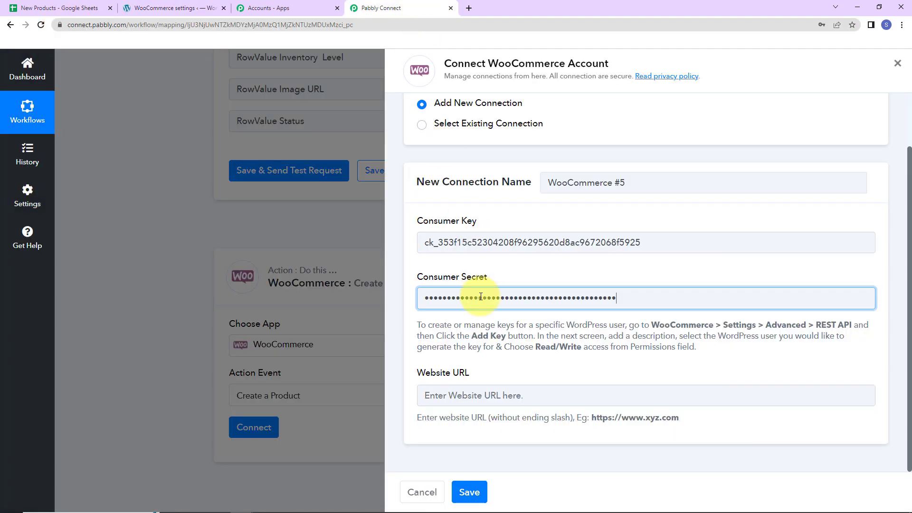
pyautogui.click(436, 396)
pyautogui.hotkey('ctrl', 'v')
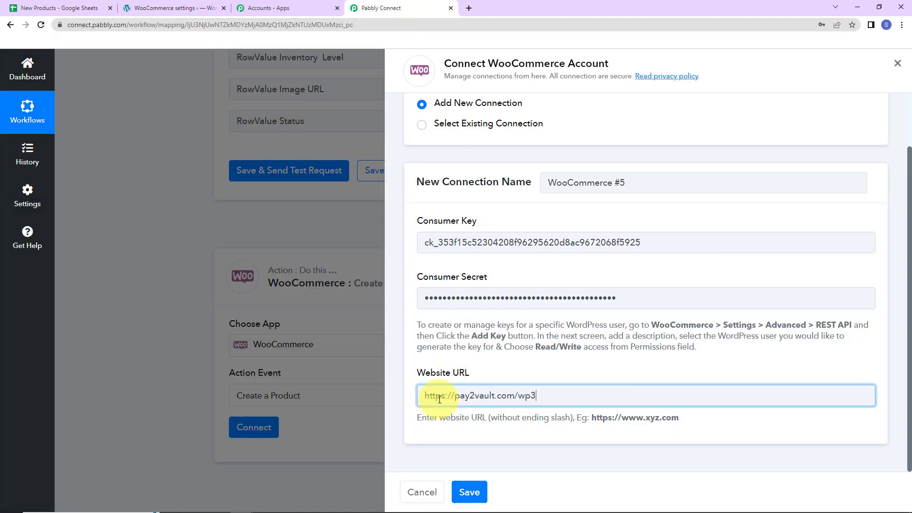
pyautogui.click(471, 493)
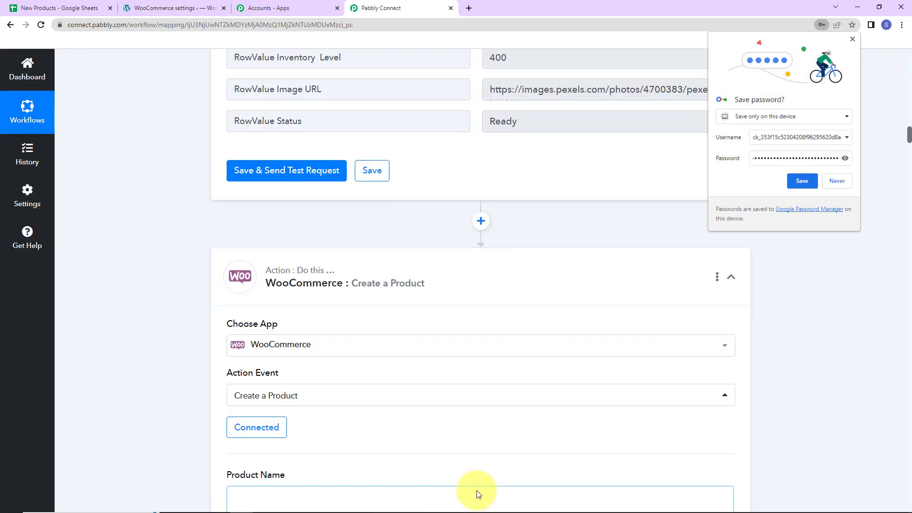
pyautogui.click(799, 184)
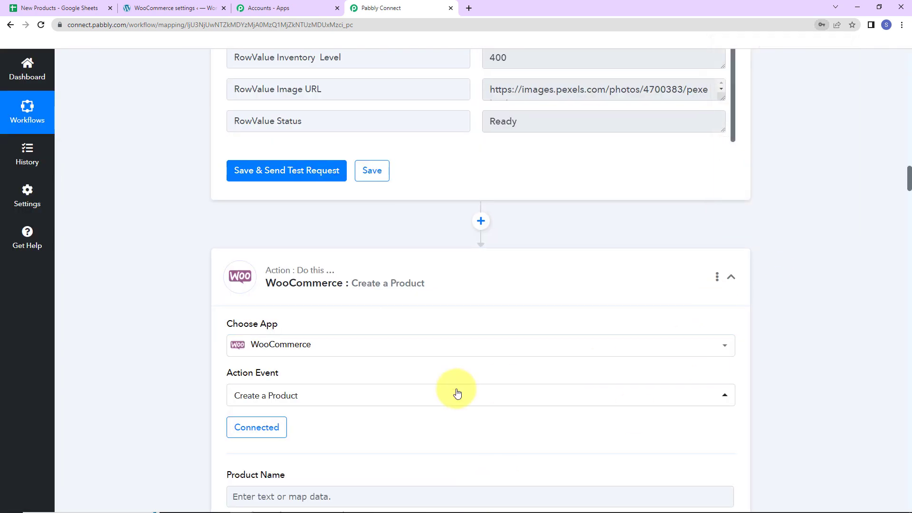
# - Map the Product Name of the WooCommerce Create a Product action to the Iterator's RowValue Title
pyautogui.scroll(-7, 466, 356)
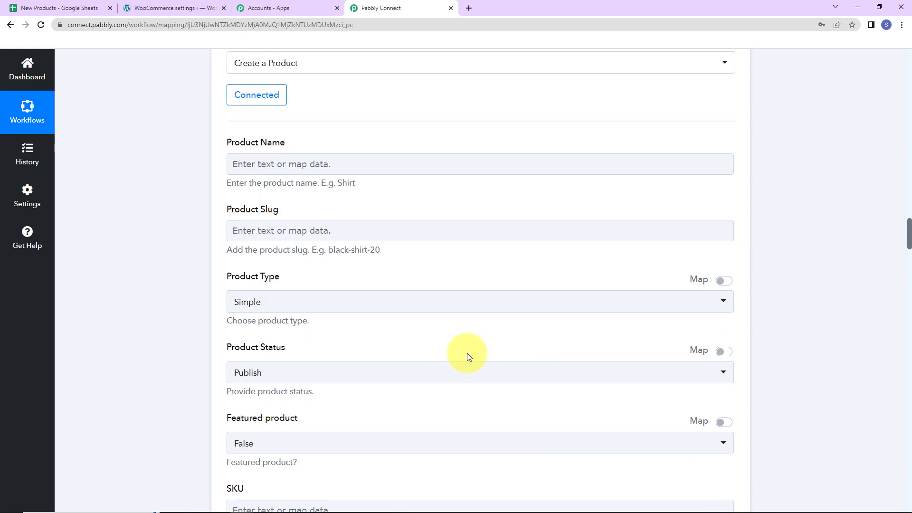
pyautogui.click(262, 155)
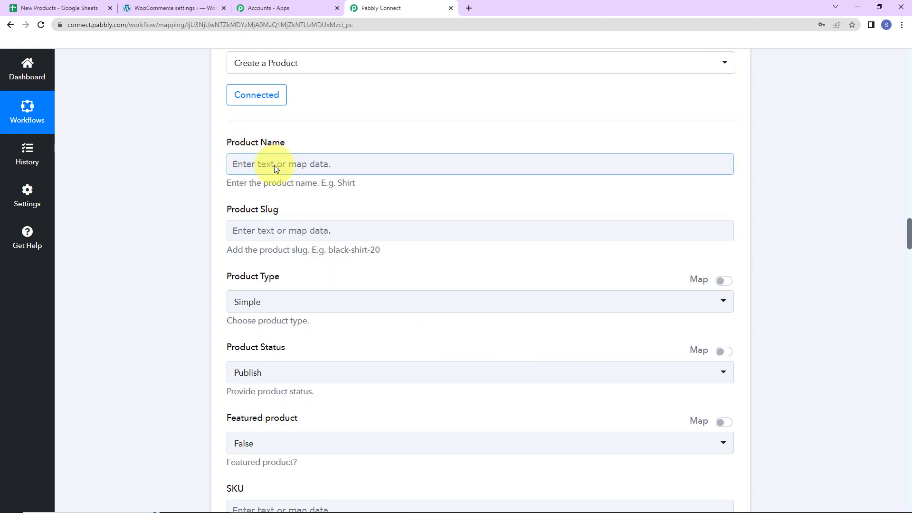
pyautogui.click(275, 164)
pyautogui.scroll(1, 336, 386)
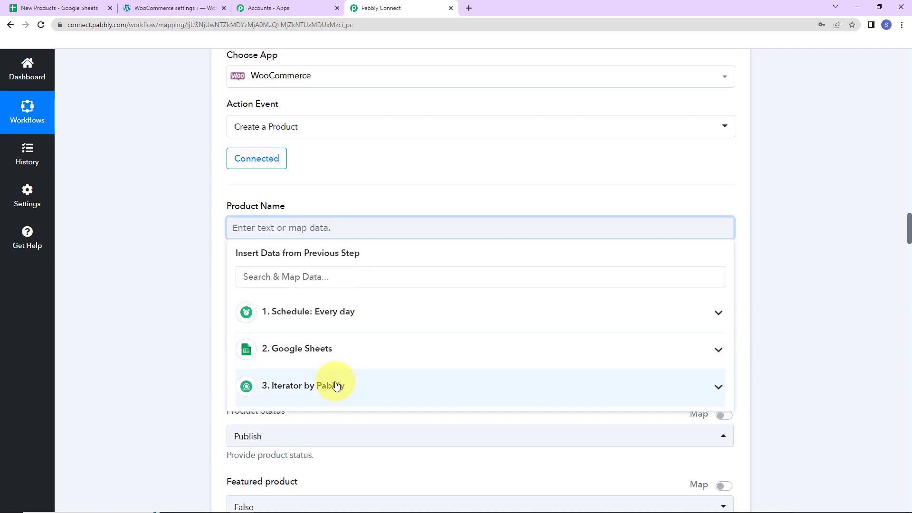
pyautogui.click(298, 387)
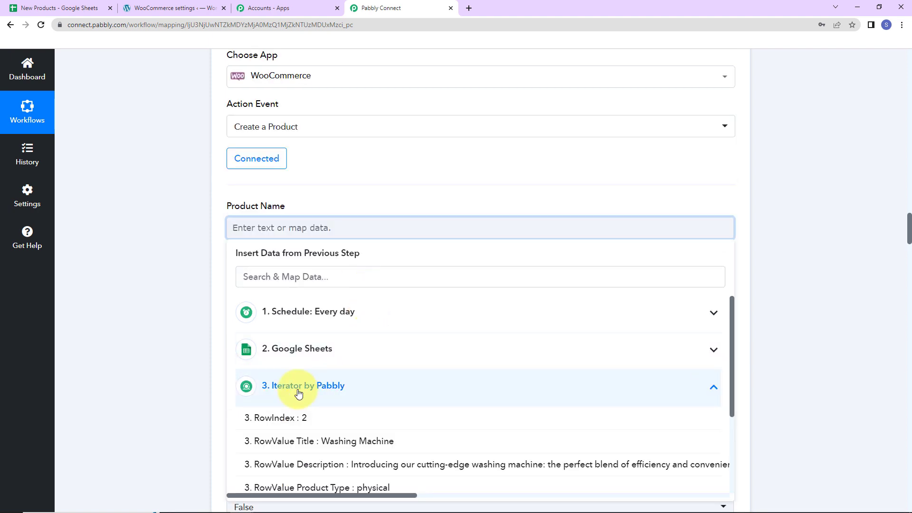
pyautogui.click(351, 440)
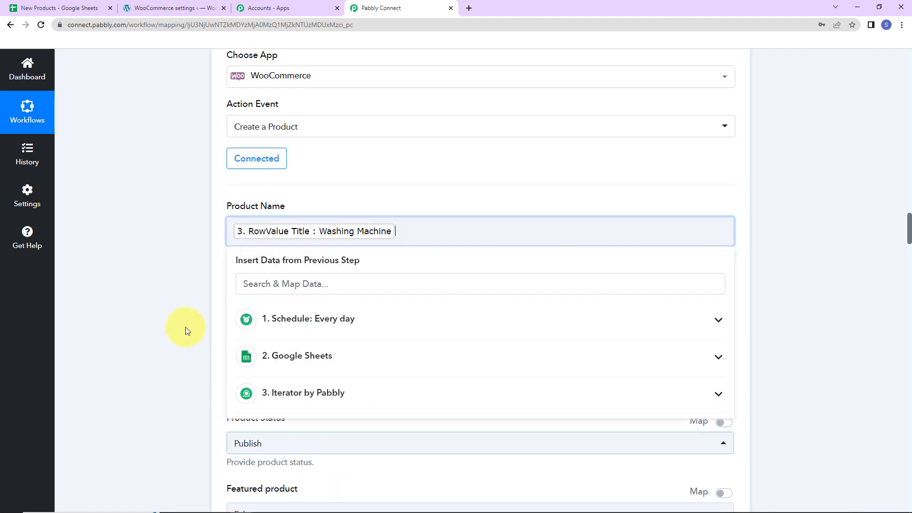
pyautogui.click(175, 300)
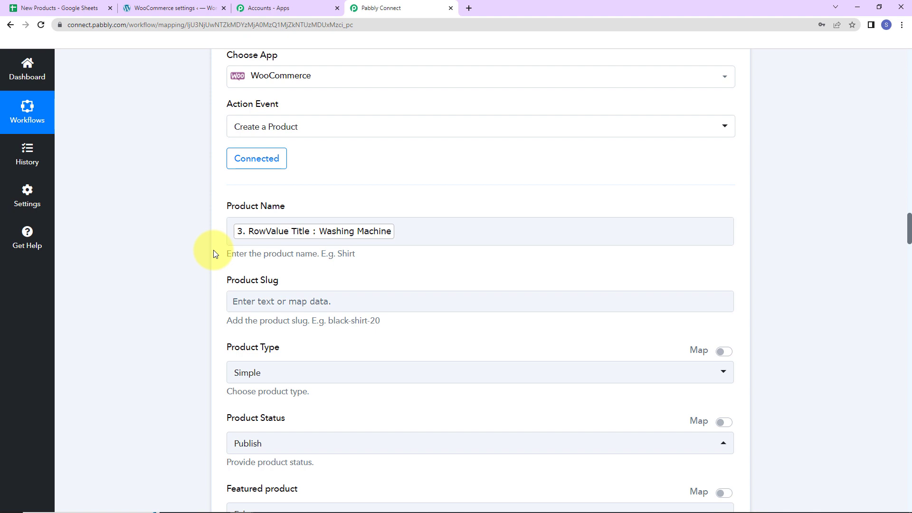
pyautogui.click(295, 228)
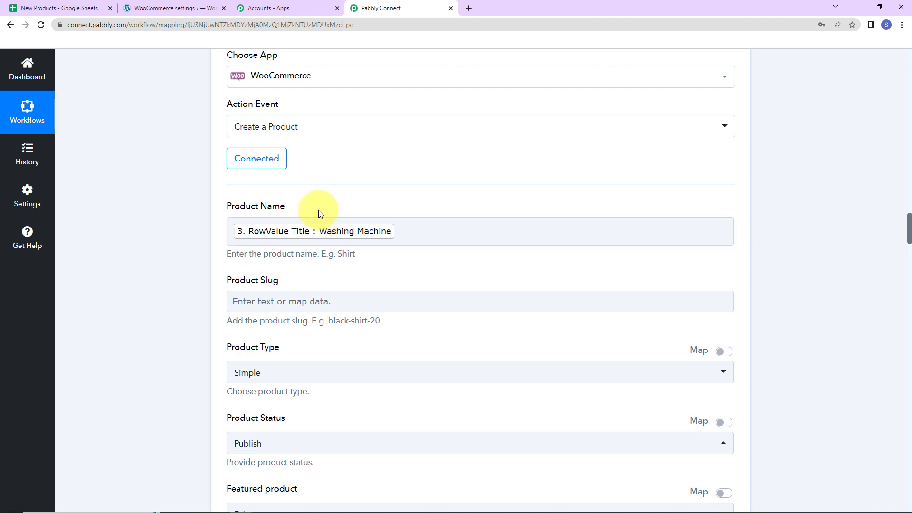
# - Select Simple as the product type and Publish as the product status, leaving the product slug empty
pyautogui.scroll(-2, 292, 275)
pyautogui.click(240, 195)
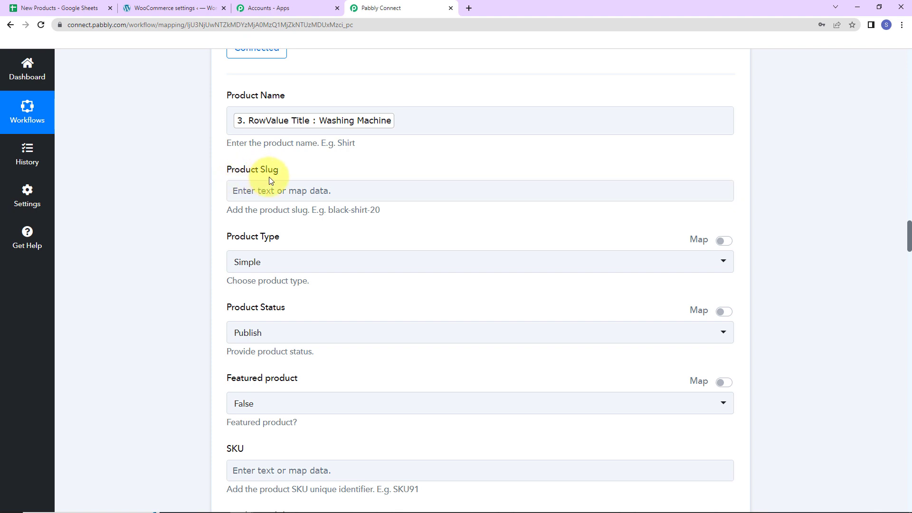
pyautogui.click(271, 263)
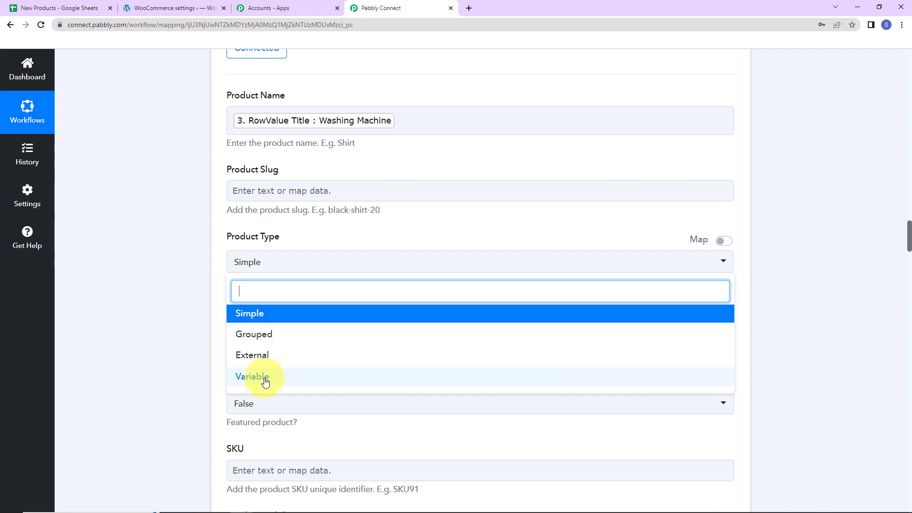
pyautogui.click(264, 320)
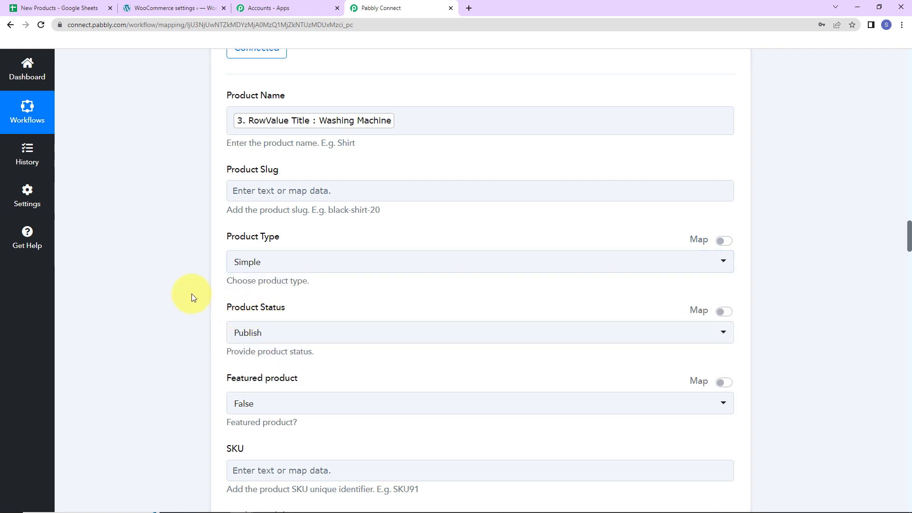
pyautogui.scroll(-2, 272, 315)
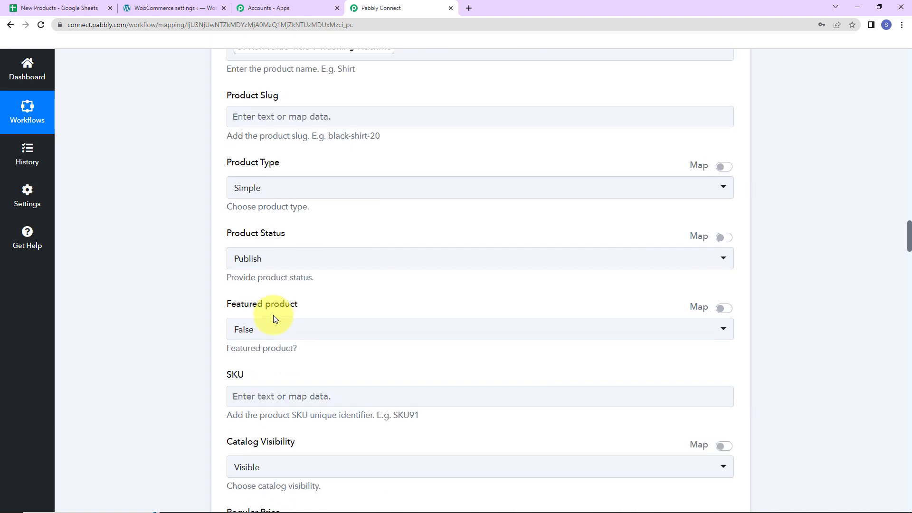
pyautogui.click(290, 226)
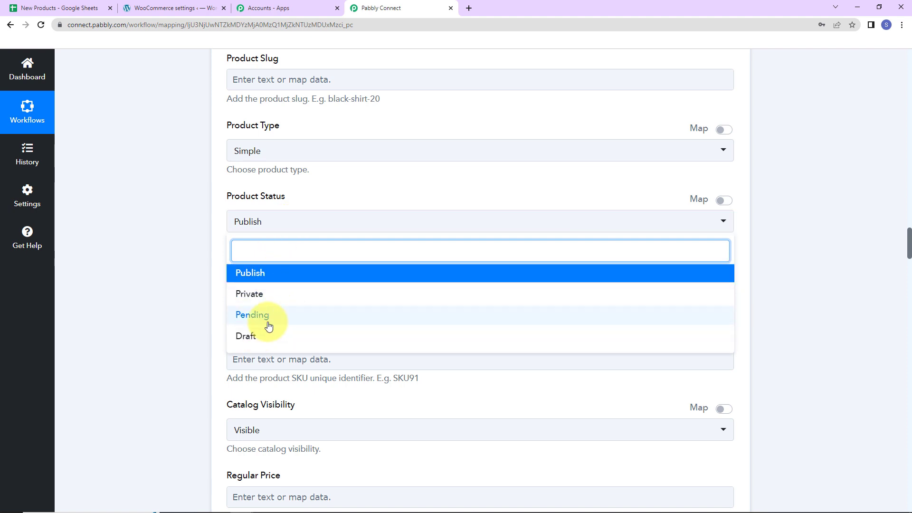
pyautogui.click(265, 275)
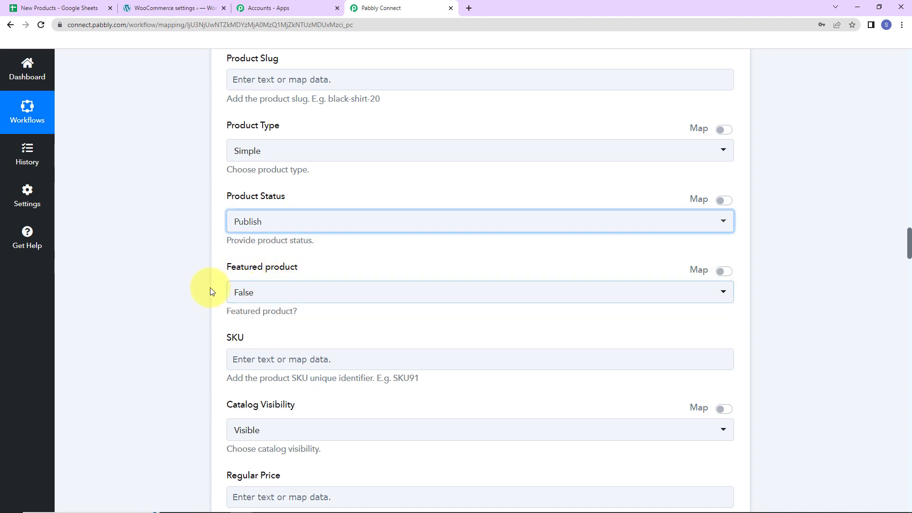
pyautogui.click(201, 283)
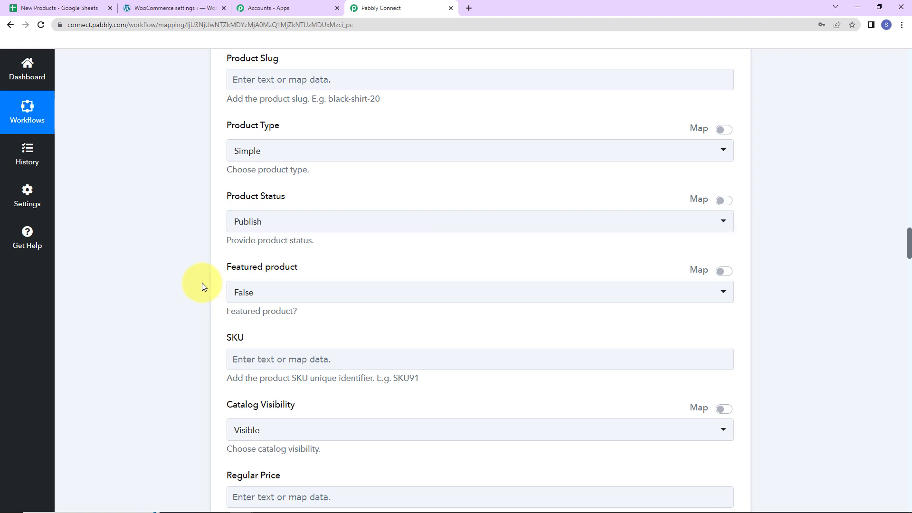
# - Set the Featured product option to True
pyautogui.scroll(-2, 202, 283)
pyautogui.click(265, 186)
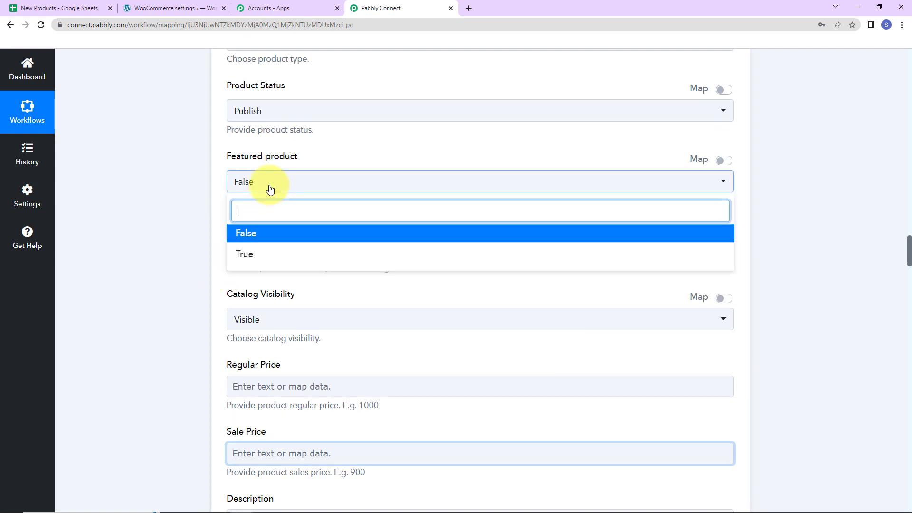
pyautogui.click(261, 256)
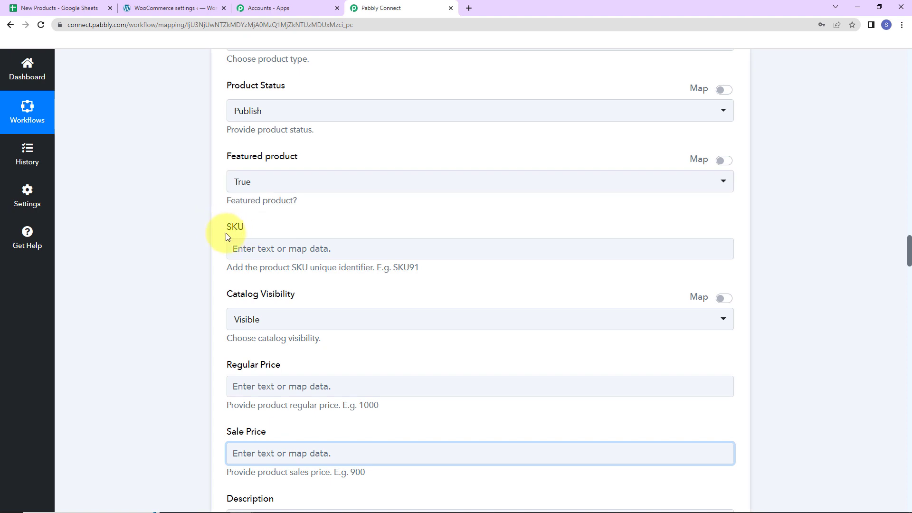
# - Fill the product's SKU with the prefix SKU followed by the Iterator's mapped RowValue SKU
pyautogui.click(250, 249)
pyautogui.write('SKU')
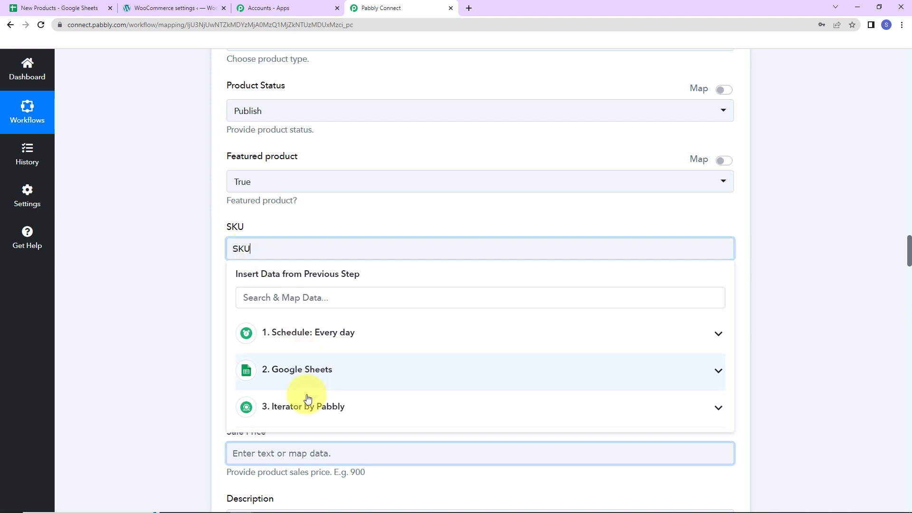
pyautogui.click(302, 412)
pyautogui.scroll(-4, 303, 418)
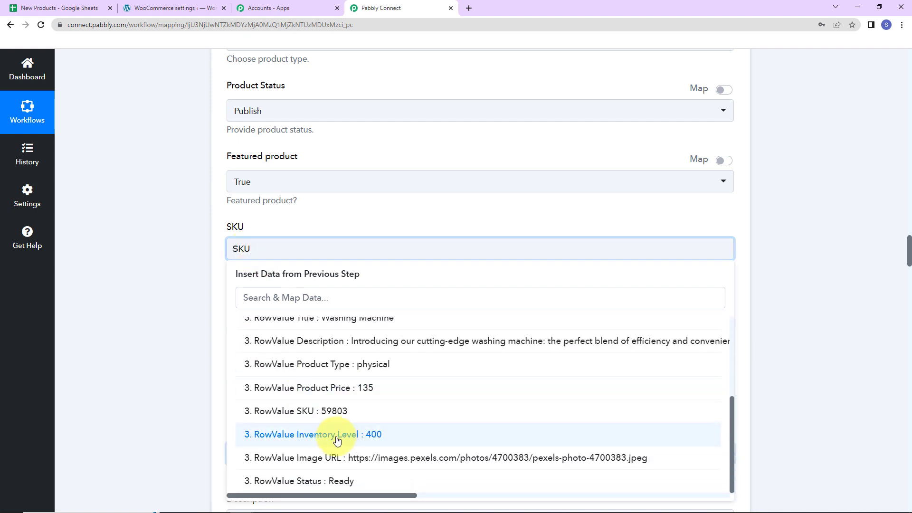
pyautogui.scroll(-2, 331, 435)
pyautogui.click(335, 411)
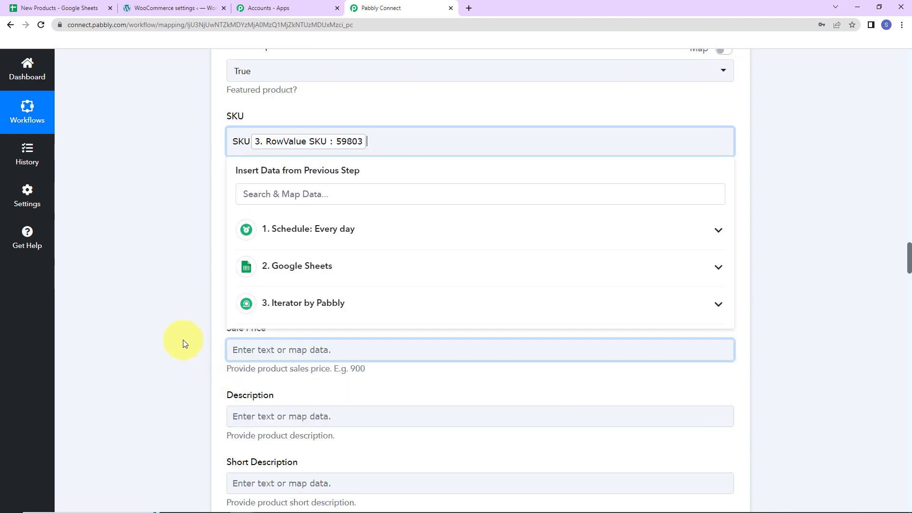
pyautogui.click(183, 340)
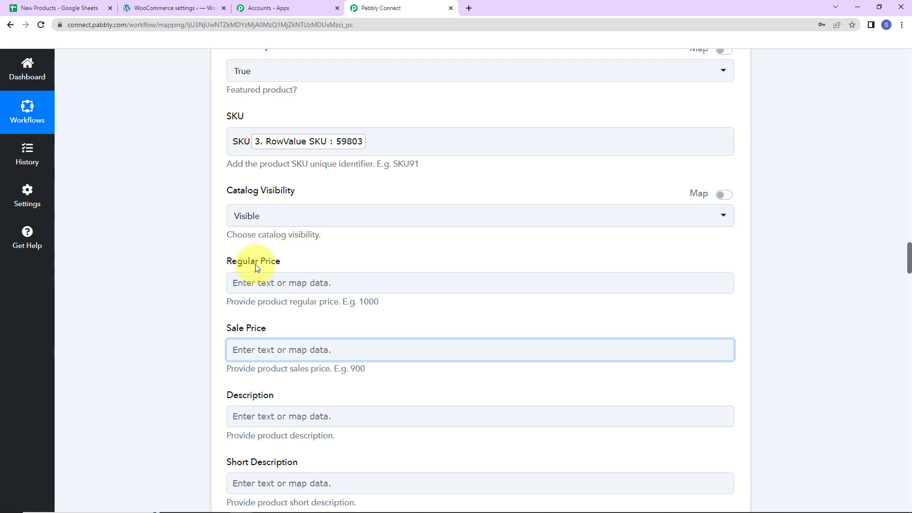
# - Map the Regular Price to the Iterator's RowValue Product Price
pyautogui.click(283, 286)
pyautogui.scroll(-2, 285, 294)
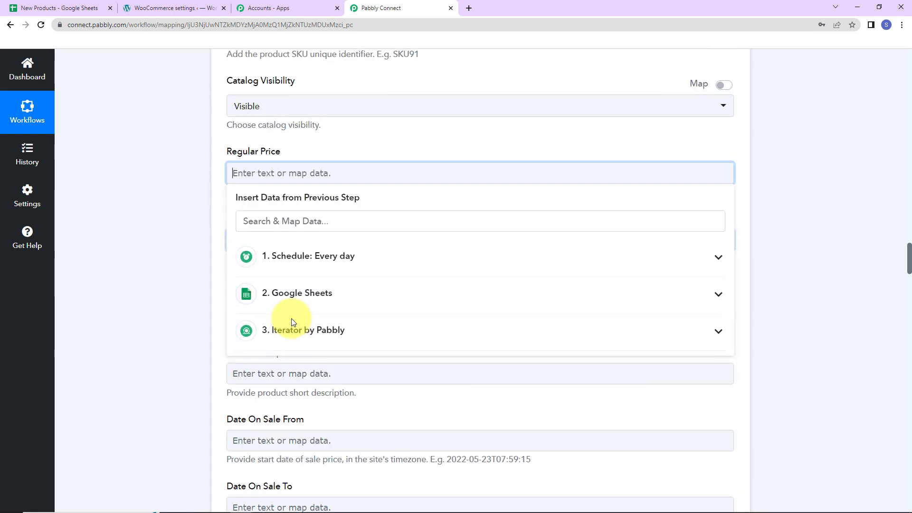
pyautogui.click(299, 329)
pyautogui.click(343, 457)
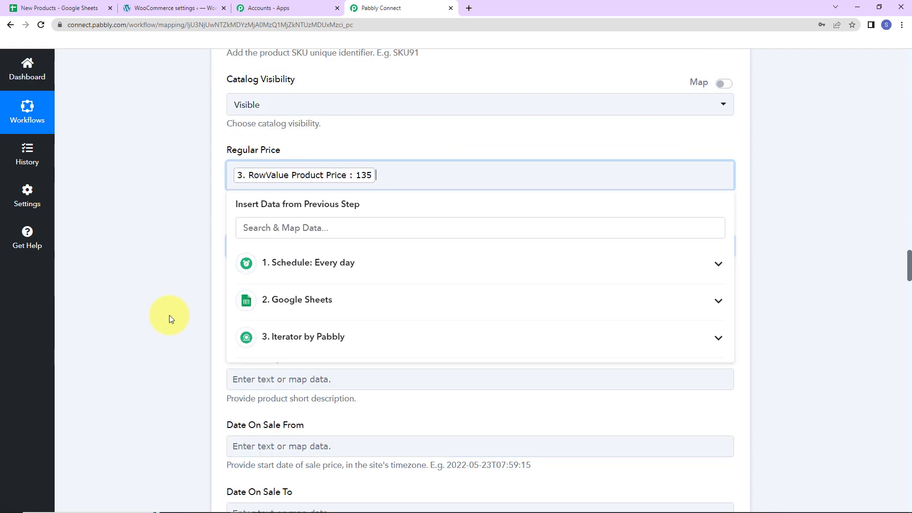
pyautogui.click(169, 314)
# - Map the product Description to the Iterator's RowValue Description, leaving the Sale Price empty
pyautogui.scroll(-2, 203, 255)
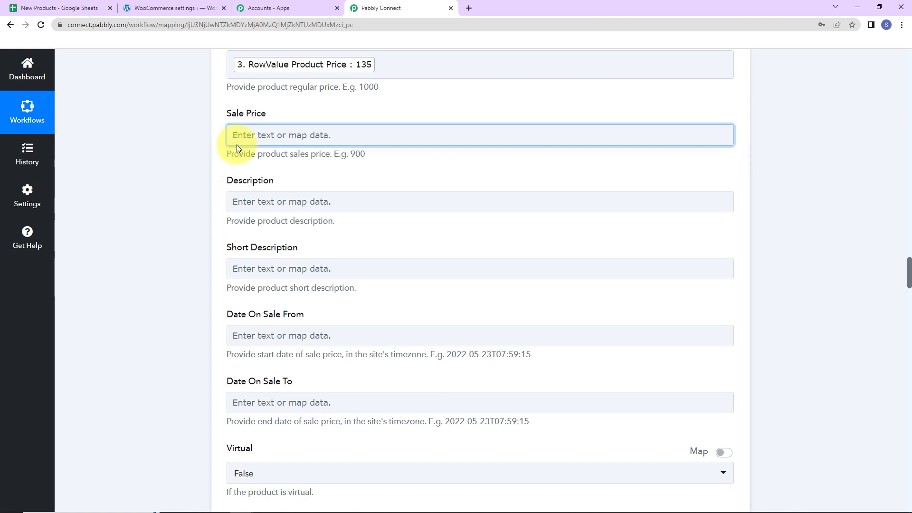
pyautogui.click(239, 202)
pyautogui.click(281, 364)
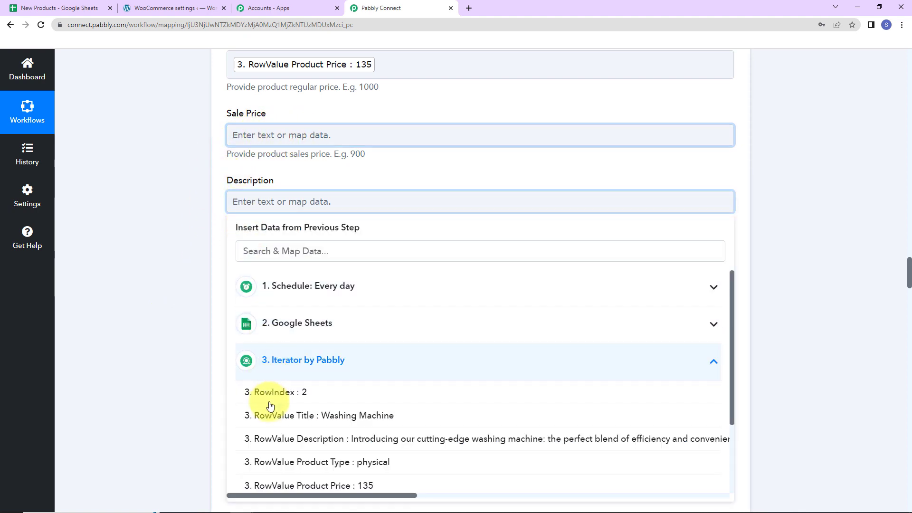
pyautogui.click(268, 439)
pyautogui.click(173, 323)
# - Map the Stock Quantity to the Iterator's RowValue Inventory Level, leaving the sale date, external product and tax fields at their defaults
pyautogui.scroll(-3, 173, 323)
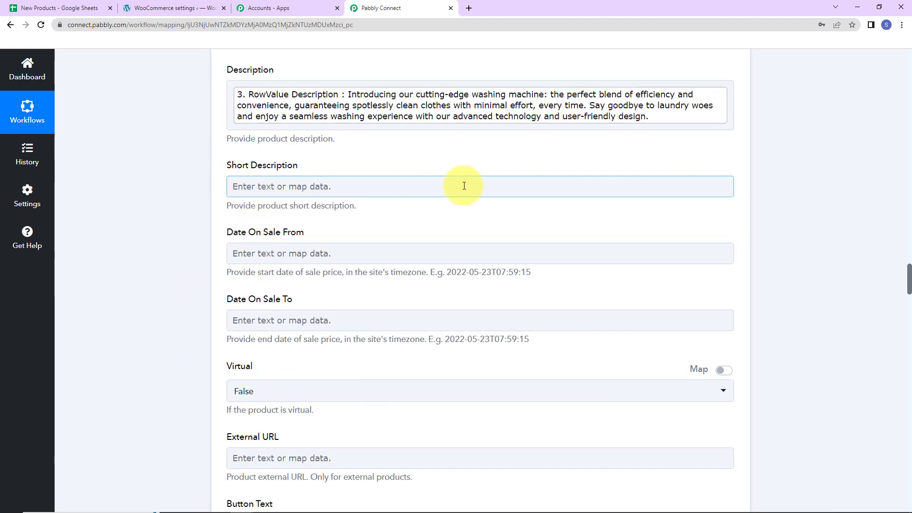
pyautogui.scroll(-2, 417, 238)
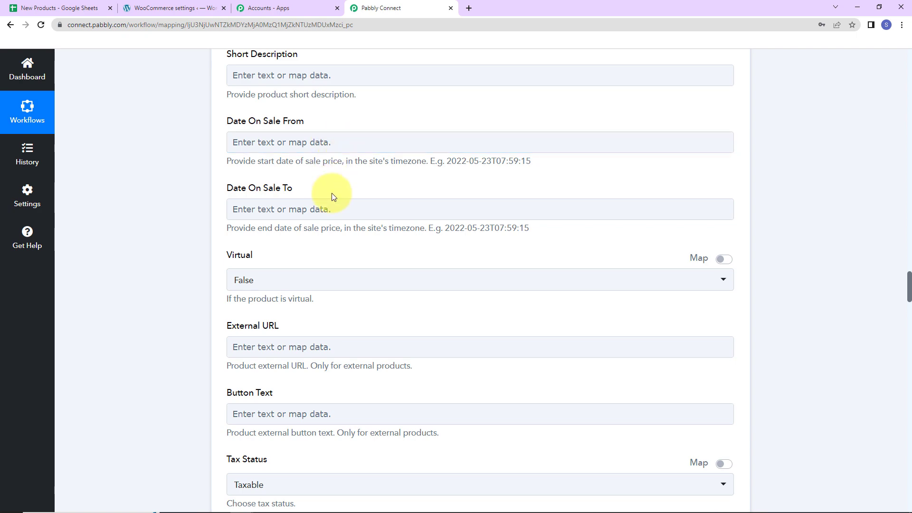
pyautogui.scroll(-2, 323, 204)
pyautogui.scroll(-2, 314, 210)
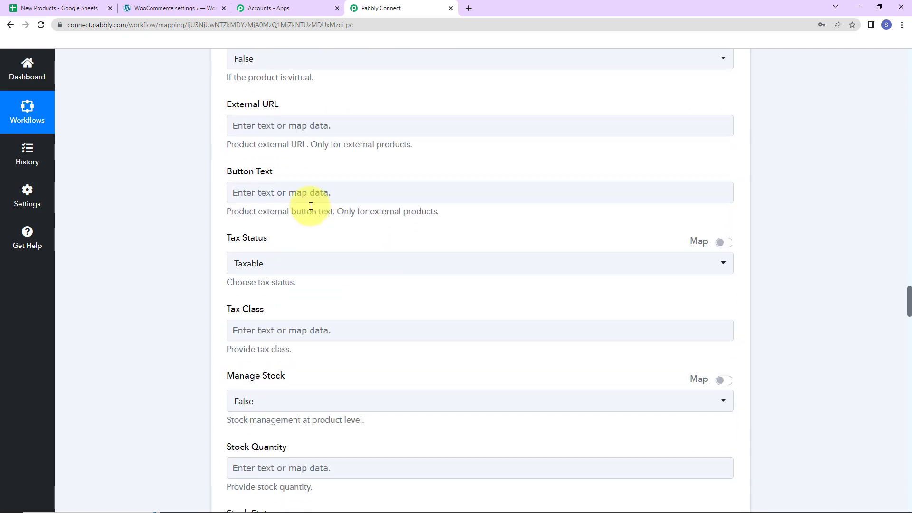
pyautogui.scroll(-4, 316, 261)
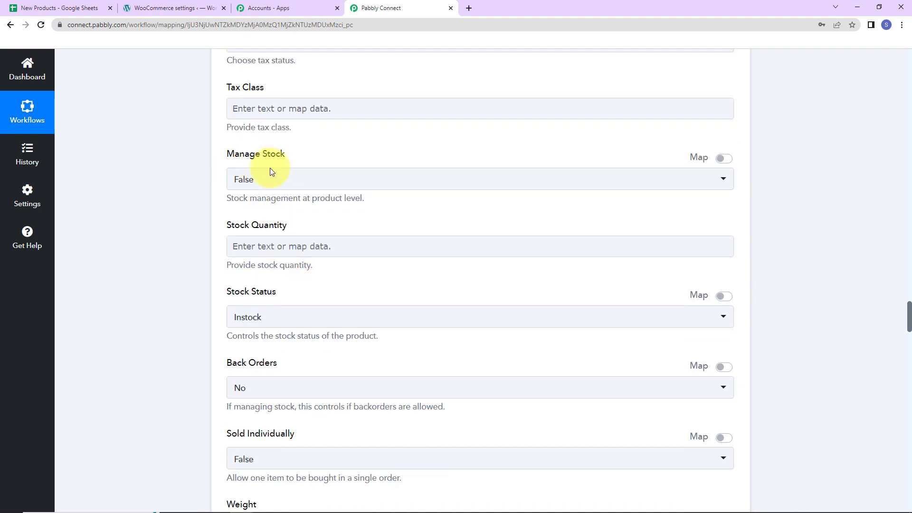
pyautogui.click(259, 252)
pyautogui.click(292, 405)
pyautogui.scroll(-3, 280, 380)
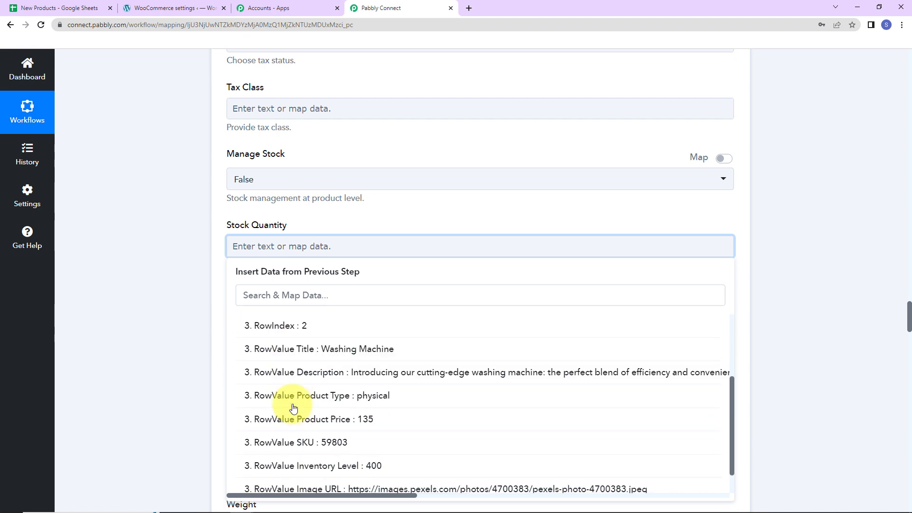
pyautogui.click(240, 422)
# - Save the WooCommerce action with the remaining fields unchanged, send a test request and review the received response
pyautogui.scroll(-2, 158, 284)
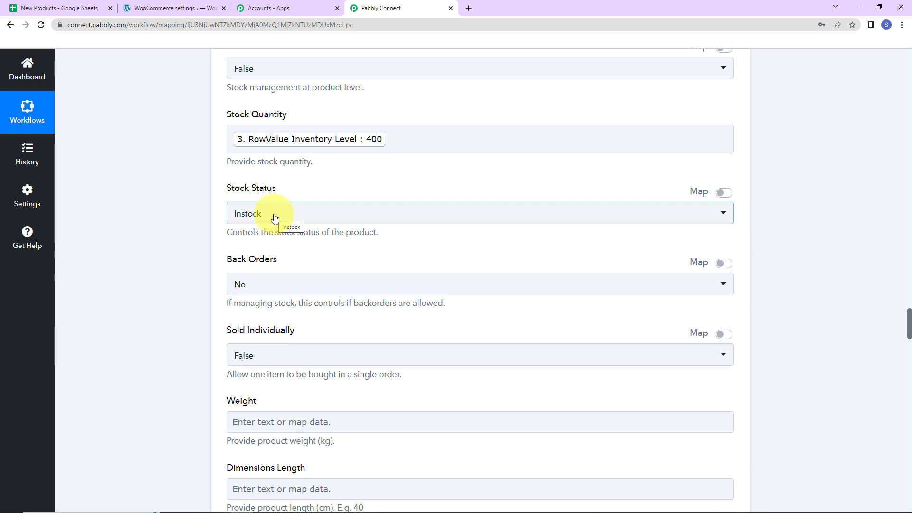
pyautogui.scroll(-9, 274, 218)
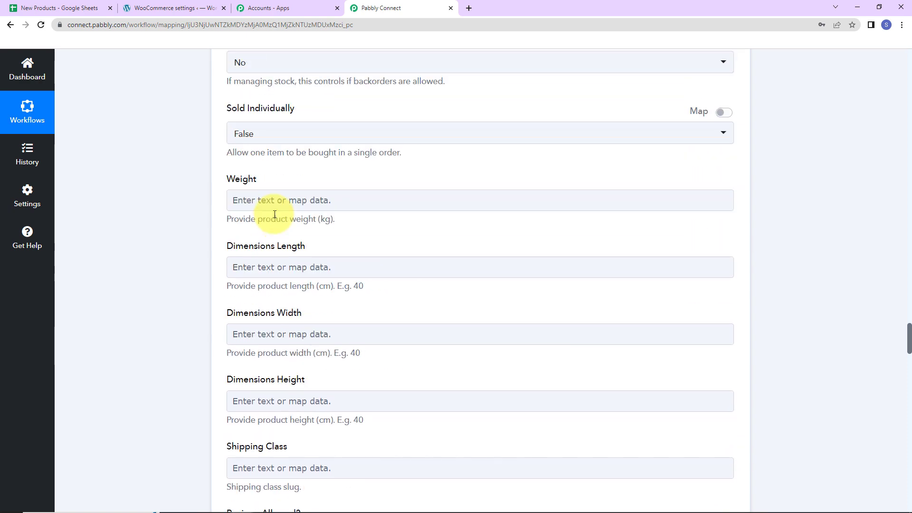
pyautogui.scroll(-20, 275, 214)
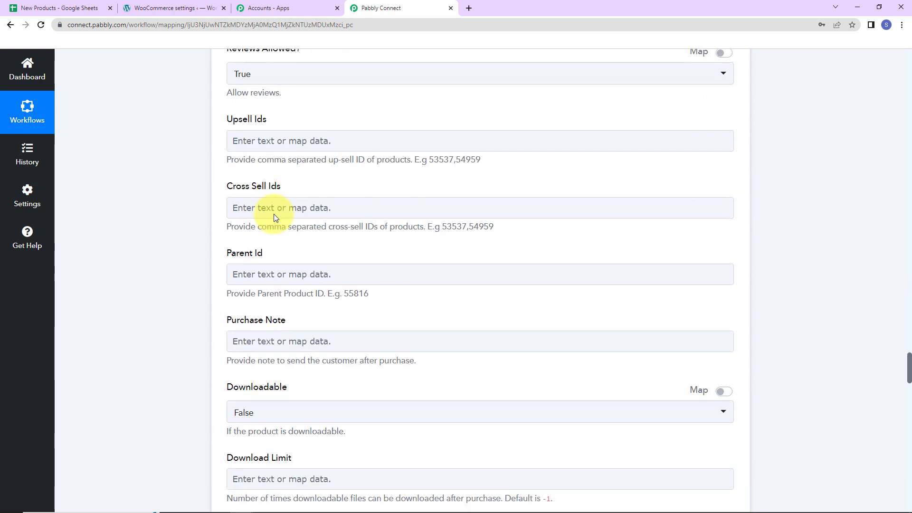
pyautogui.scroll(-14, 274, 214)
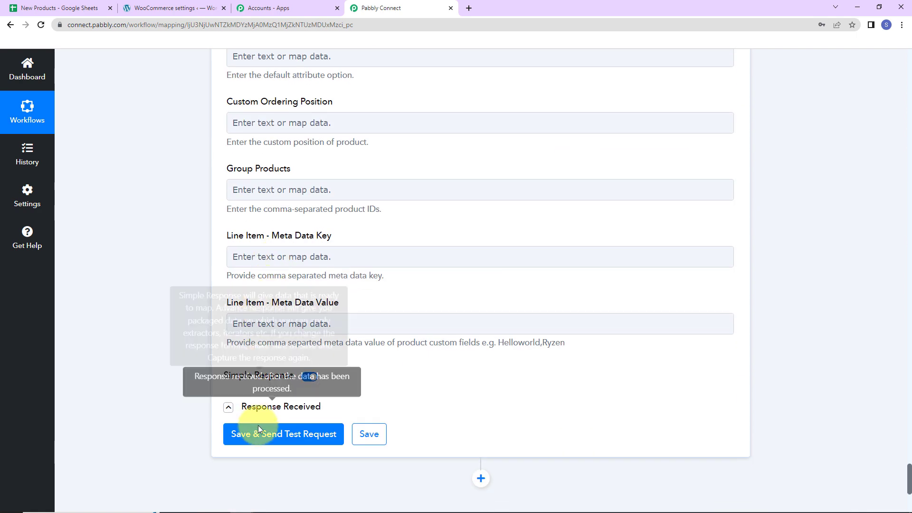
pyautogui.click(258, 430)
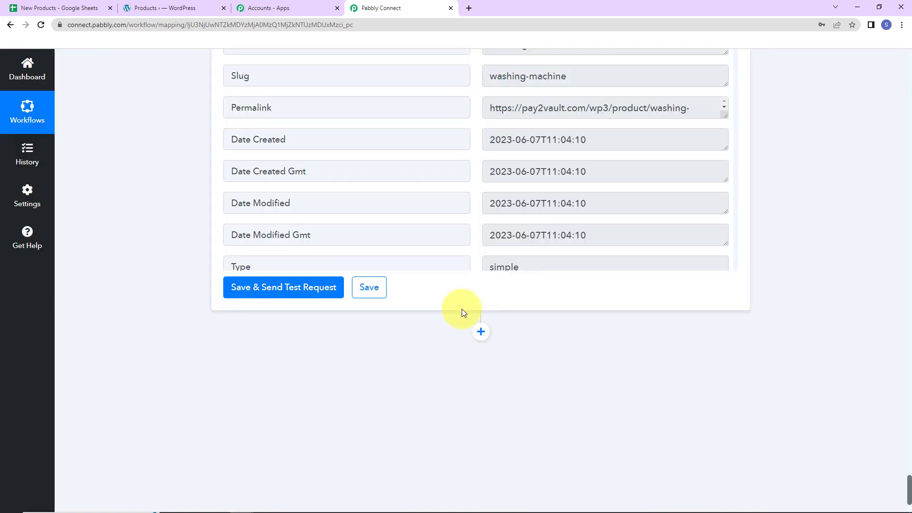
pyautogui.scroll(2, 462, 310)
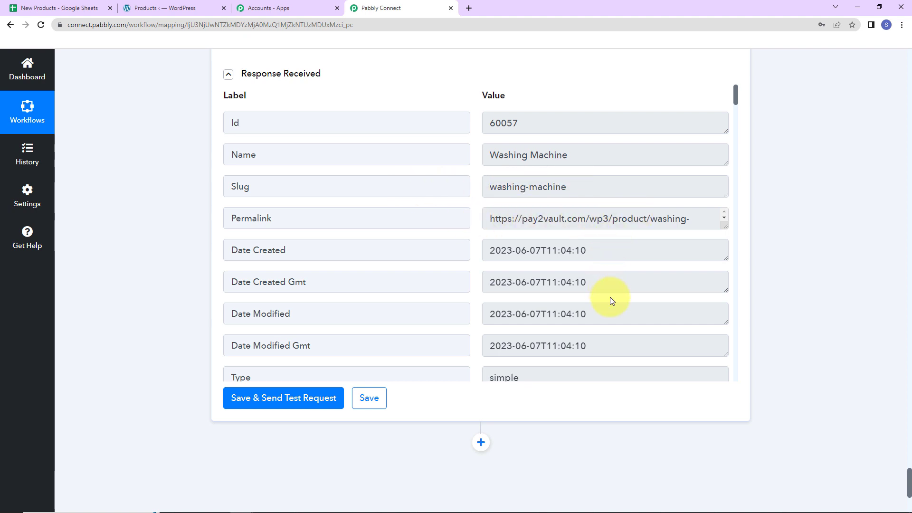
# - Review the test response, reload the WordPress product list to check the Washing Machine entry, and compare it with the Google Sheet
pyautogui.scroll(-5, 610, 298)
pyautogui.scroll(-5, 611, 297)
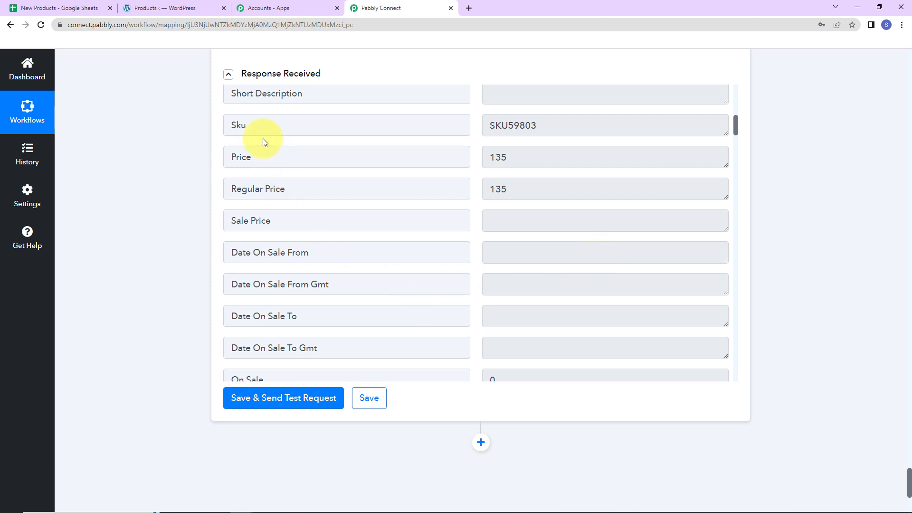
pyautogui.click(175, 8)
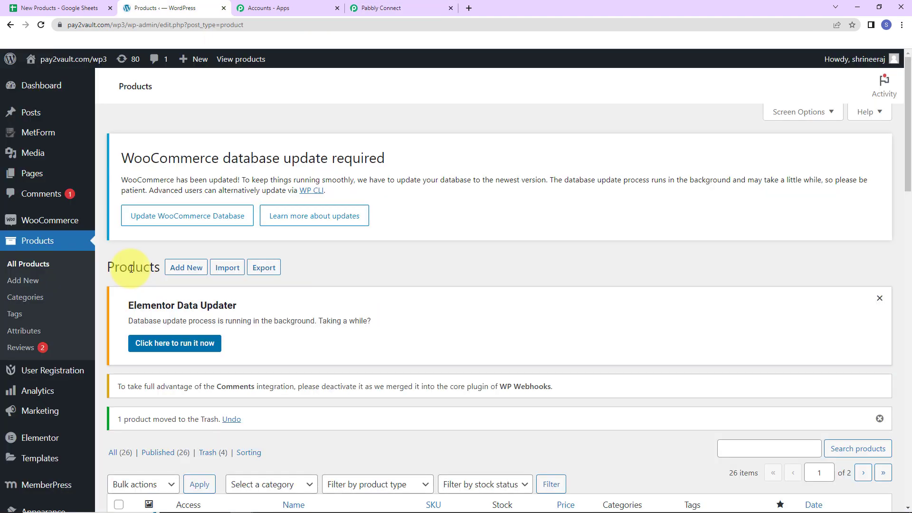
pyautogui.click(57, 241)
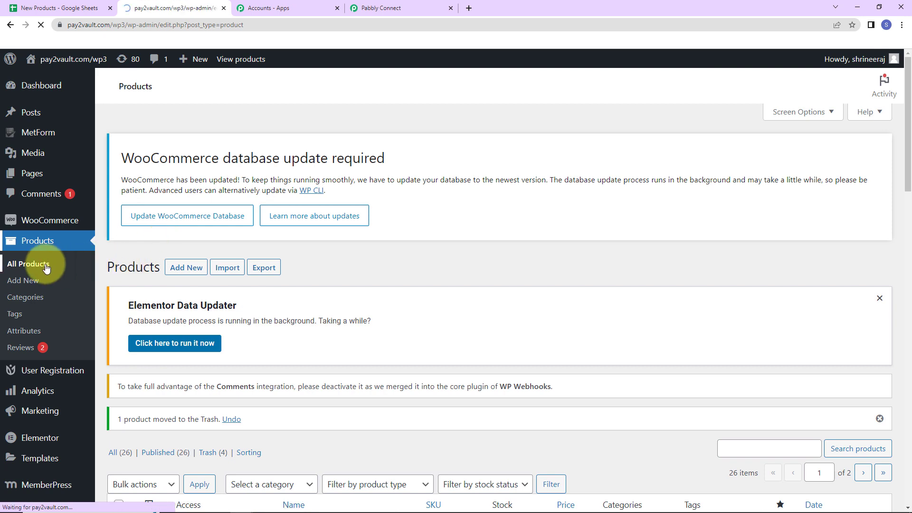
pyautogui.scroll(-3, 353, 347)
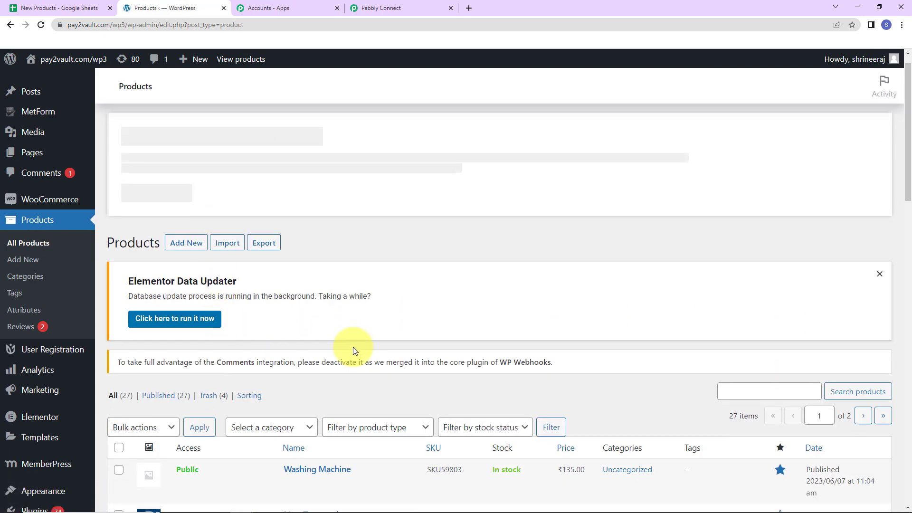
pyautogui.scroll(-2, 273, 375)
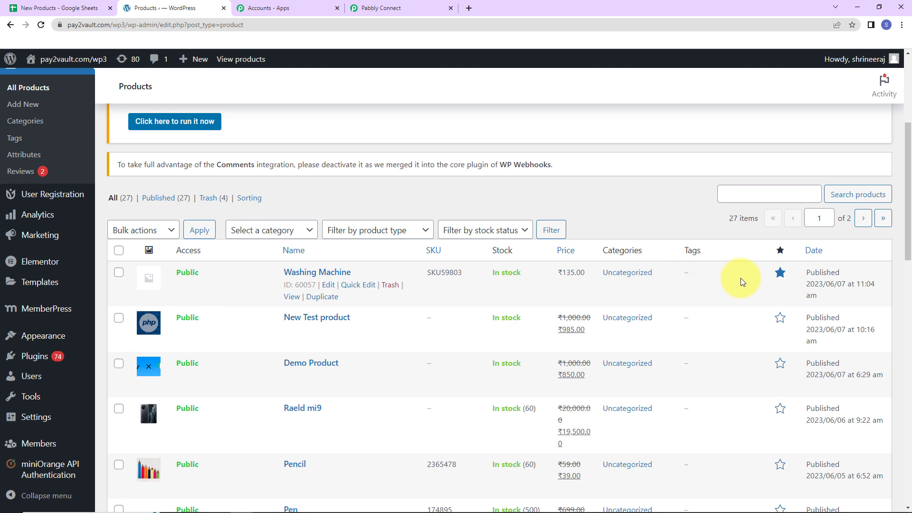
pyautogui.click(63, 9)
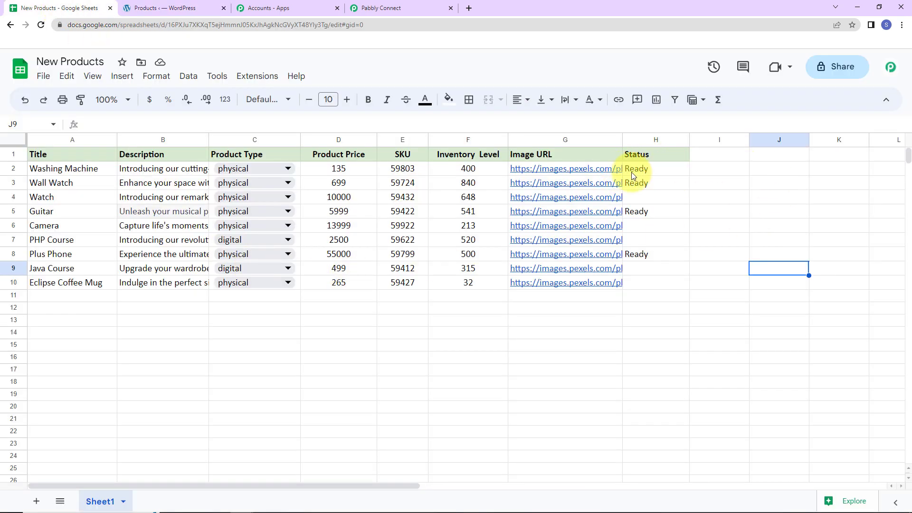
# - Return to the Pabbly Connect workflow and add Google Sheets as the action following WooCommerce
pyautogui.click(400, 7)
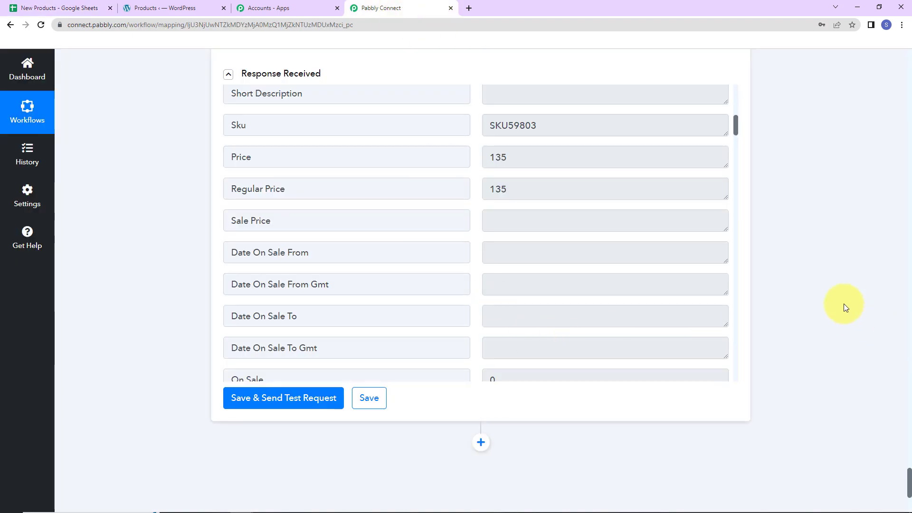
pyautogui.scroll(-5, 648, 266)
pyautogui.click(488, 223)
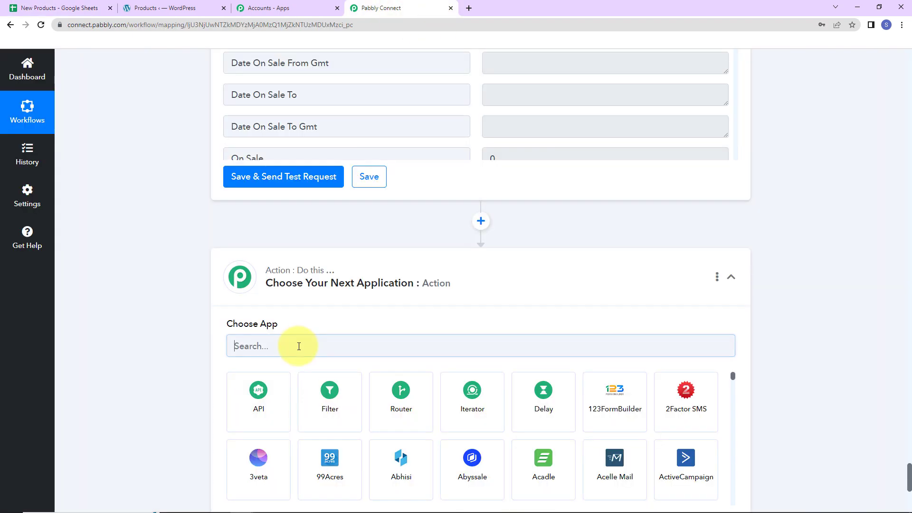
pyautogui.click(298, 345)
pyautogui.write('google')
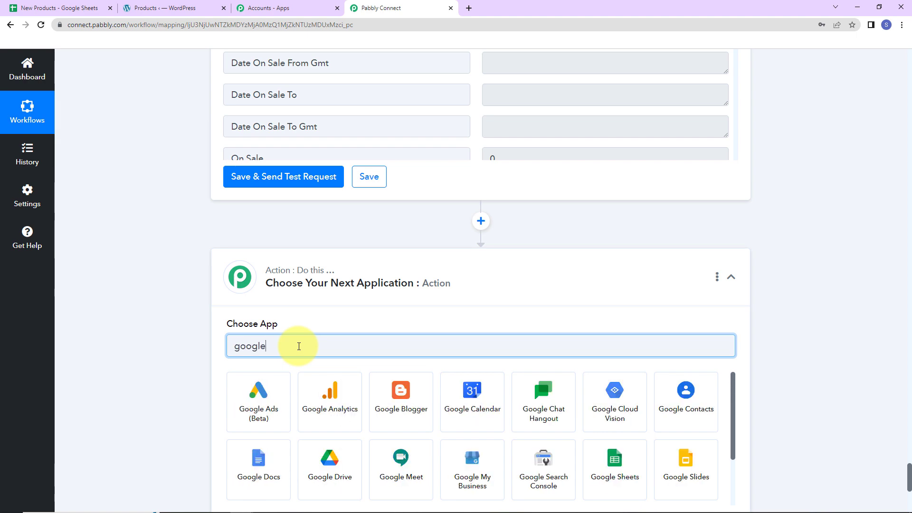
pyautogui.click(615, 470)
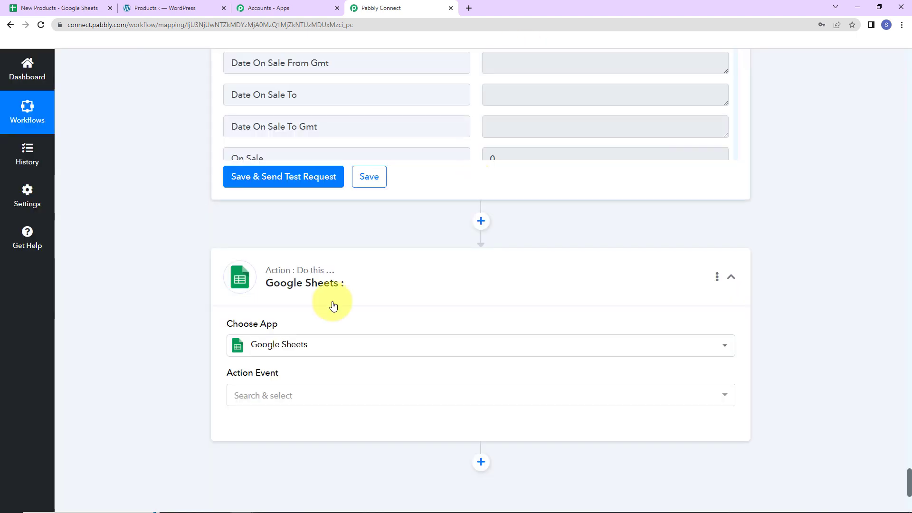
# - Set the Google Sheets action event to Update Cell Value and connect it through the existing Google Sheets #42 connection
pyautogui.scroll(-5, 333, 306)
pyautogui.click(287, 174)
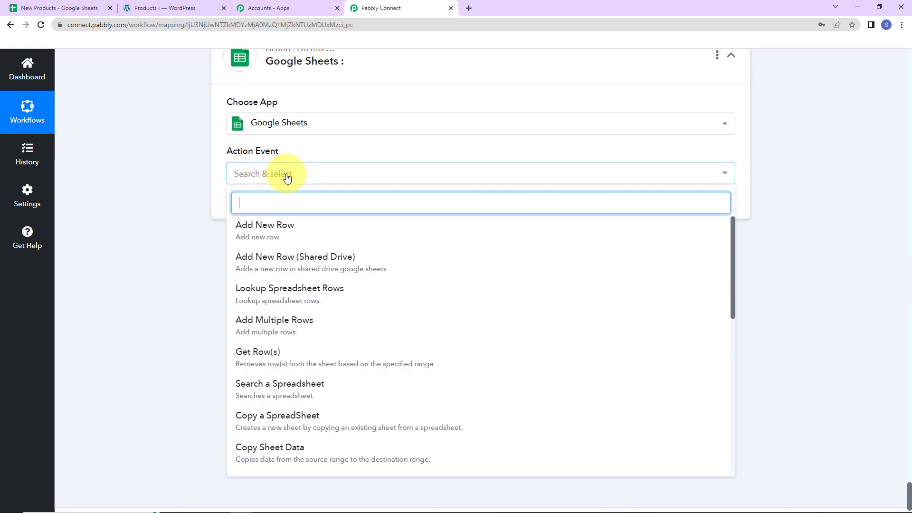
pyautogui.scroll(-5, 341, 323)
pyautogui.click(343, 318)
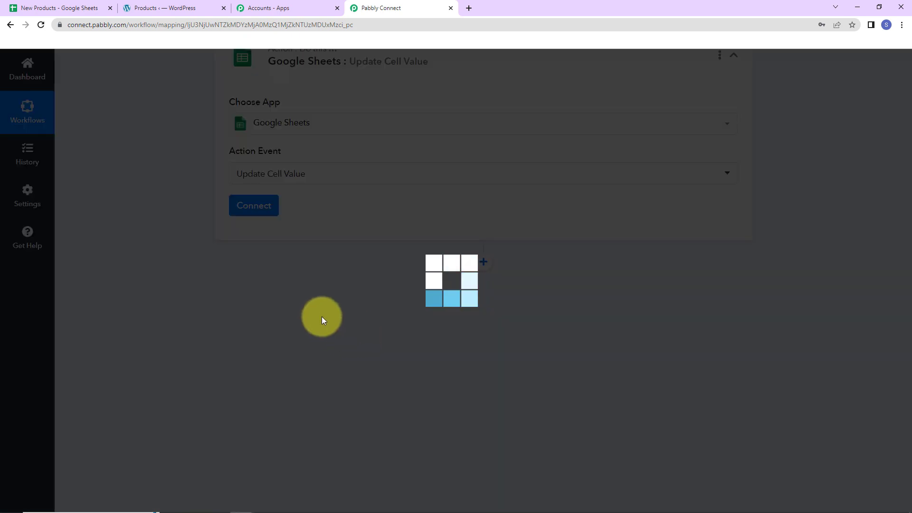
pyautogui.click(248, 209)
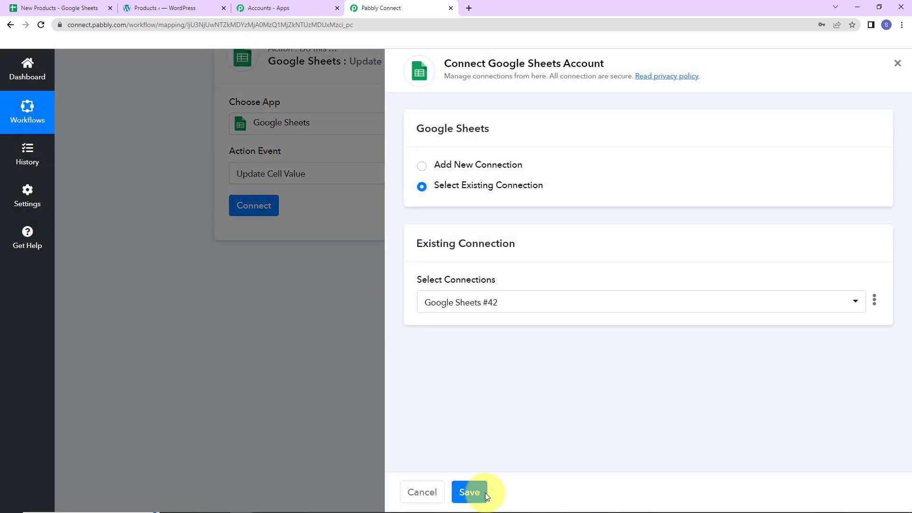
pyautogui.click(478, 491)
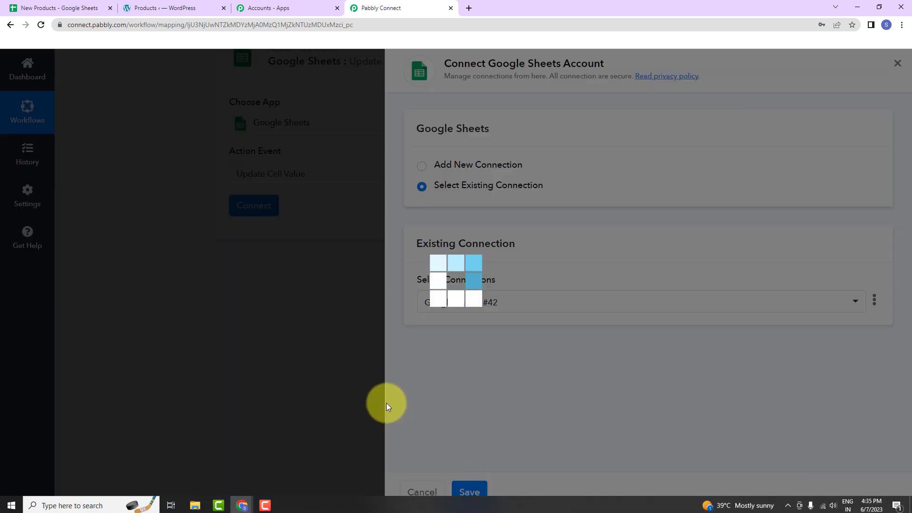
# - Select New Products as the spreadsheet for the cell update, keeping Sheet1 as the sheet
pyautogui.scroll(-2, 388, 359)
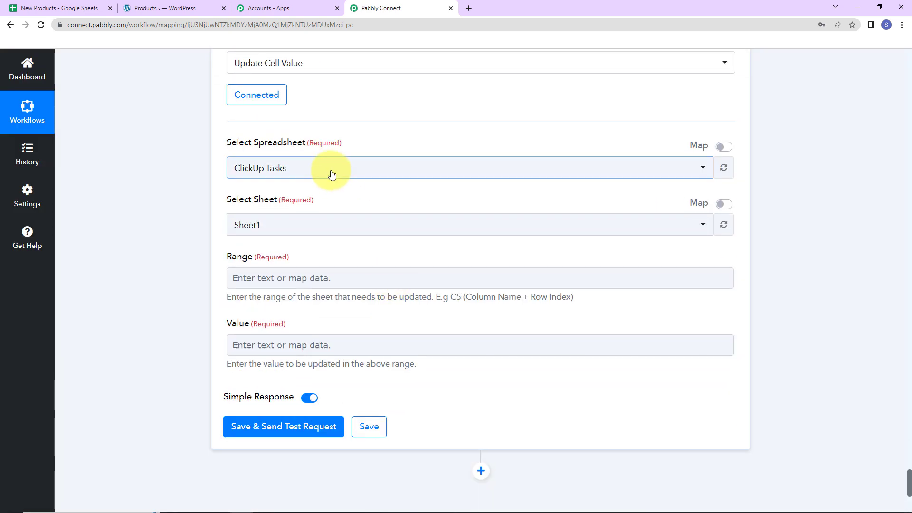
pyautogui.click(332, 174)
pyautogui.click(315, 240)
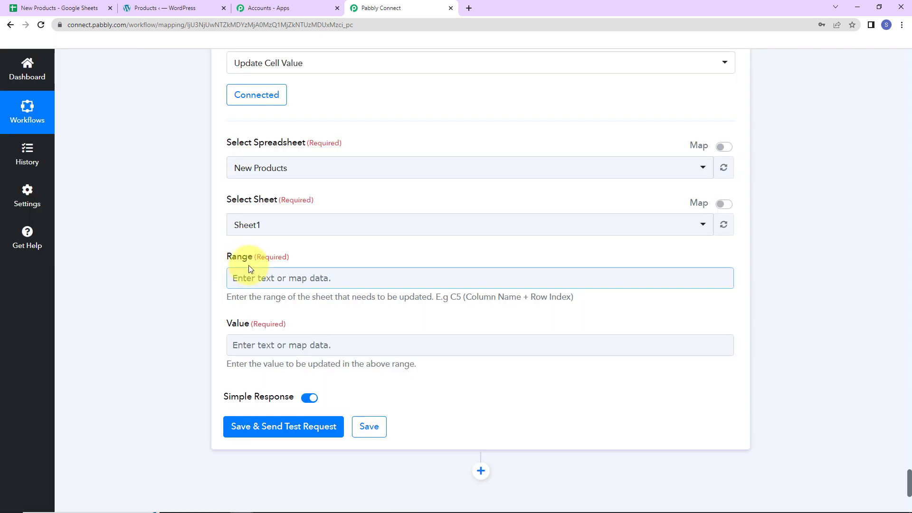
# - Check the Status column's letter in the Google Sheet and set the Range to H followed by the Iterator's RowIndex
pyautogui.click(328, 286)
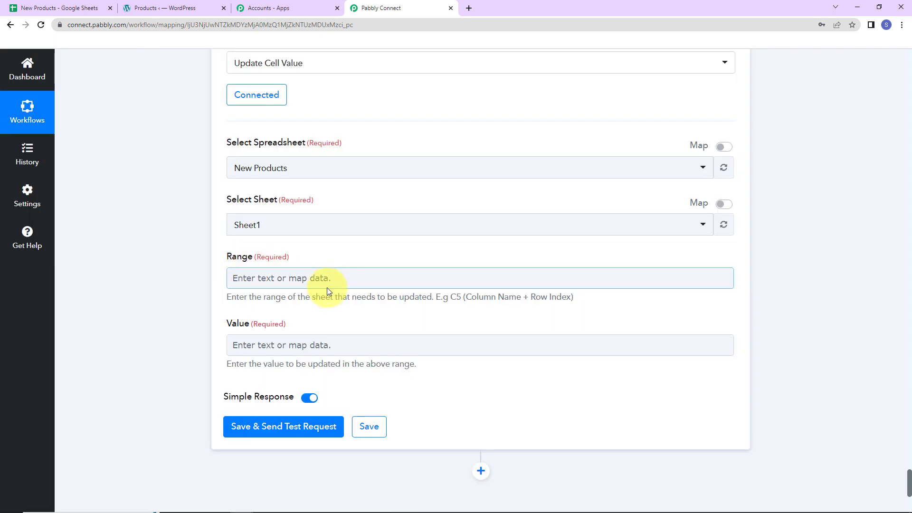
pyautogui.click(474, 317)
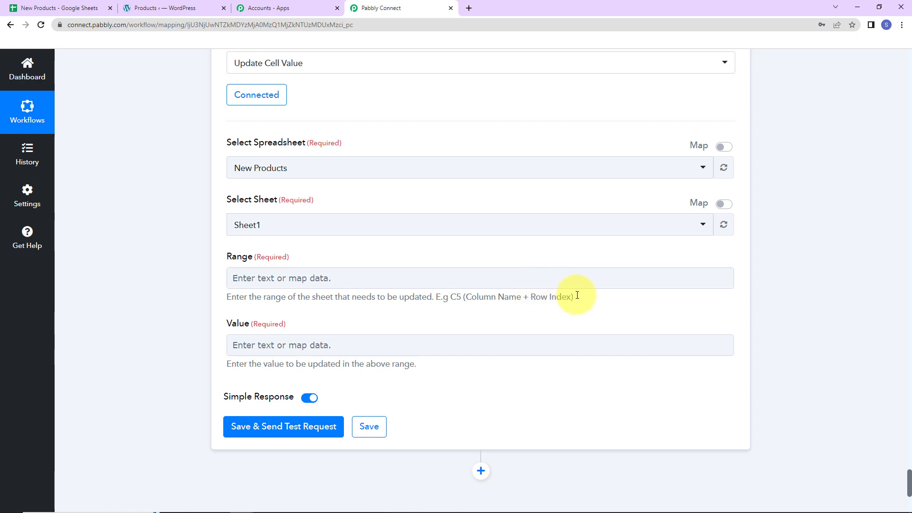
pyautogui.click(37, 8)
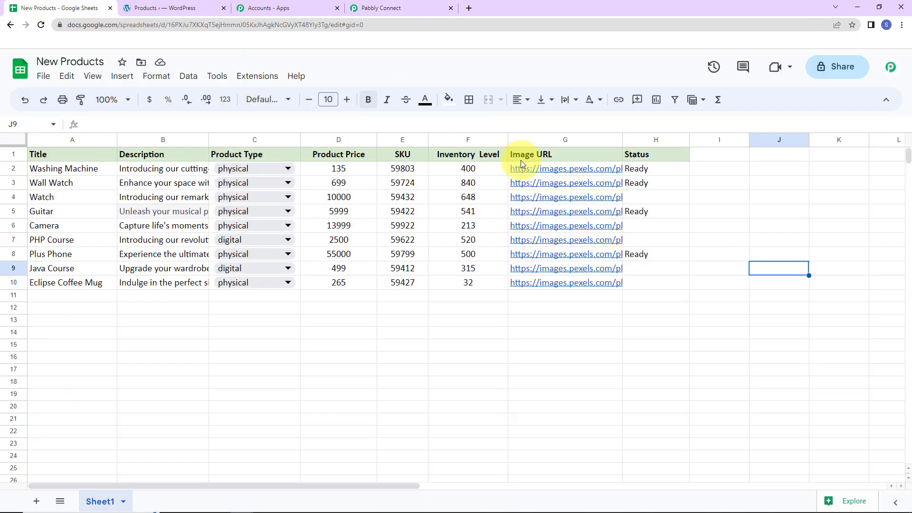
pyautogui.click(373, 8)
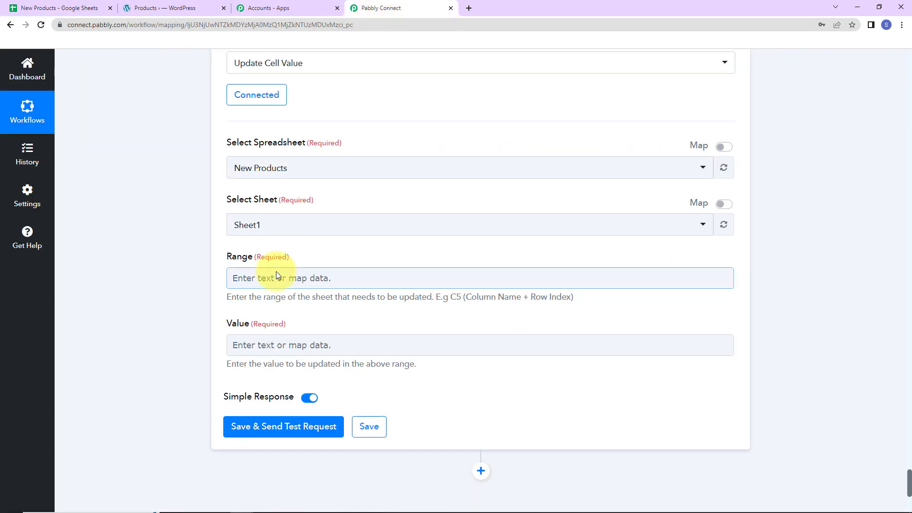
pyautogui.click(272, 280)
pyautogui.write('H')
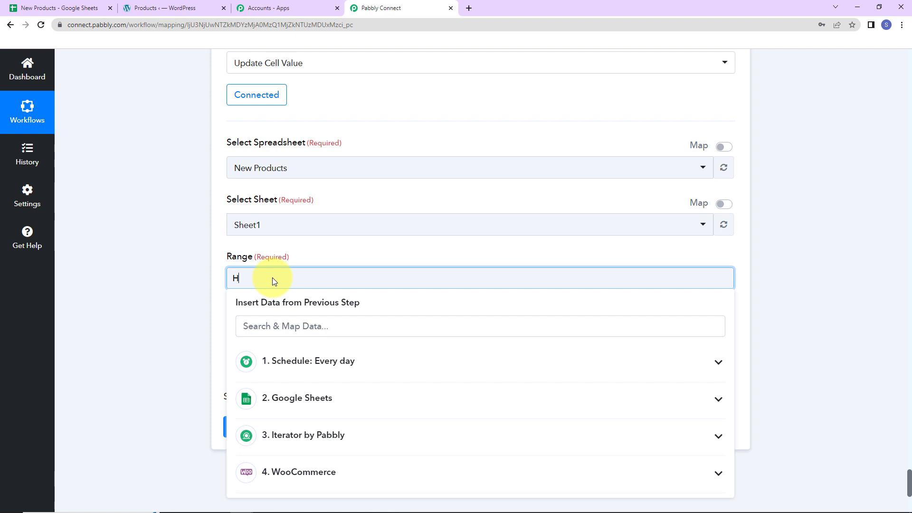
pyautogui.click(201, 248)
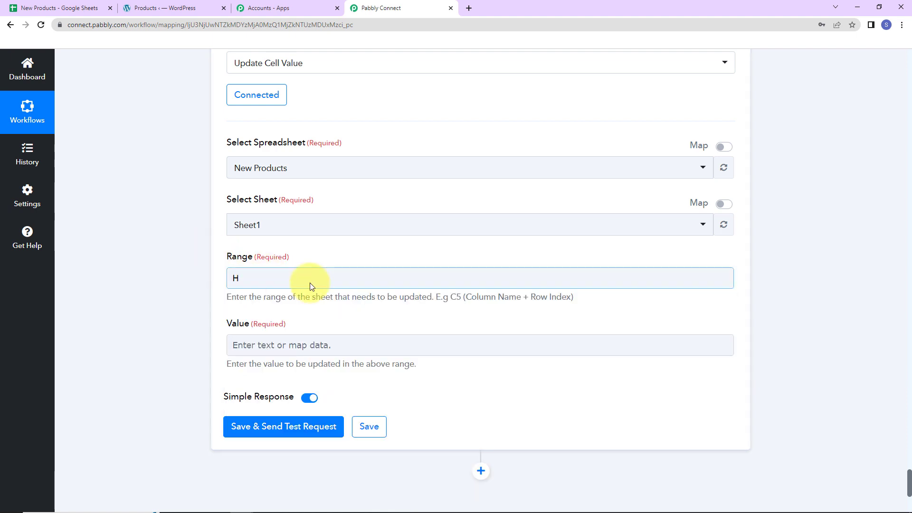
pyautogui.scroll(-3, 309, 285)
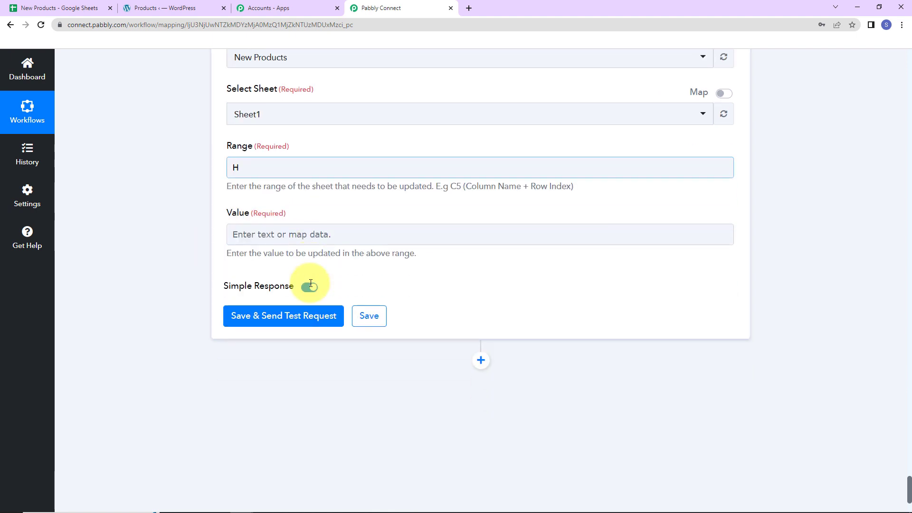
pyautogui.click(286, 172)
pyautogui.click(343, 327)
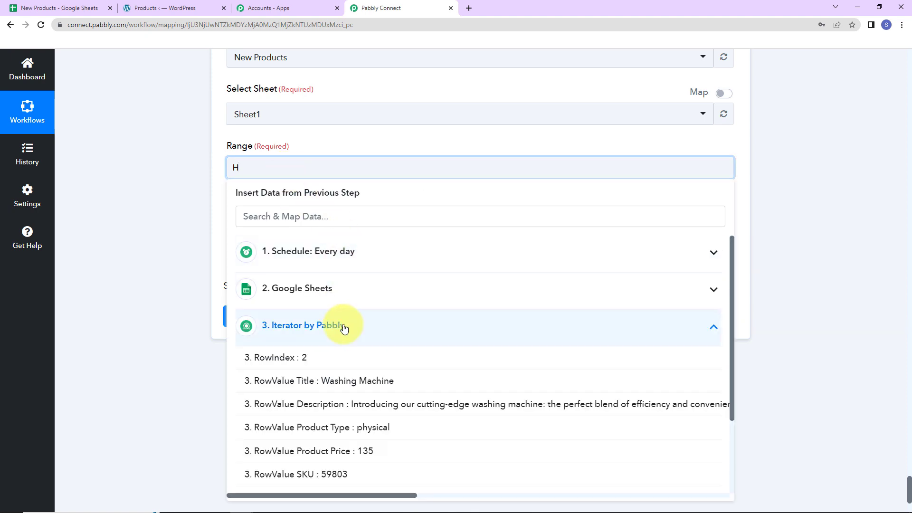
pyautogui.click(327, 360)
pyautogui.click(156, 238)
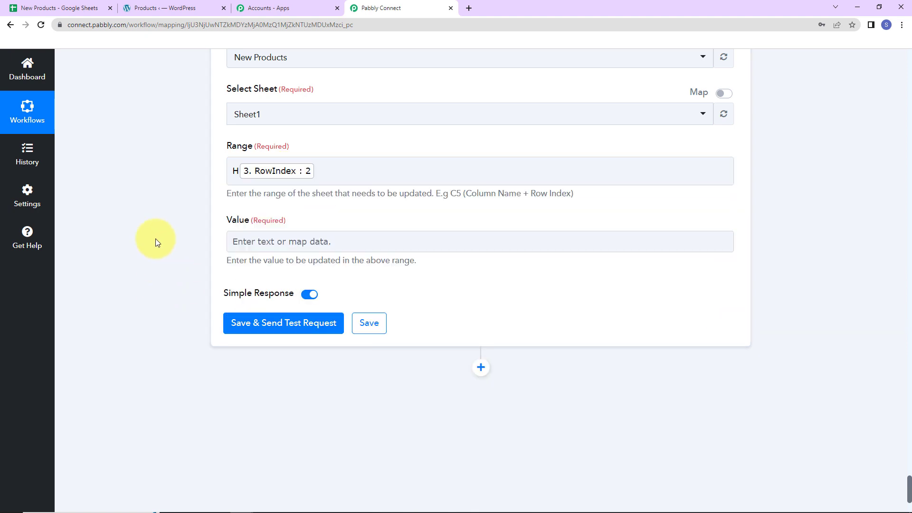
# - Set the cell's Value to Published, save the Update Cell Value action and send a test request
pyautogui.click(283, 241)
pyautogui.write('Publi')
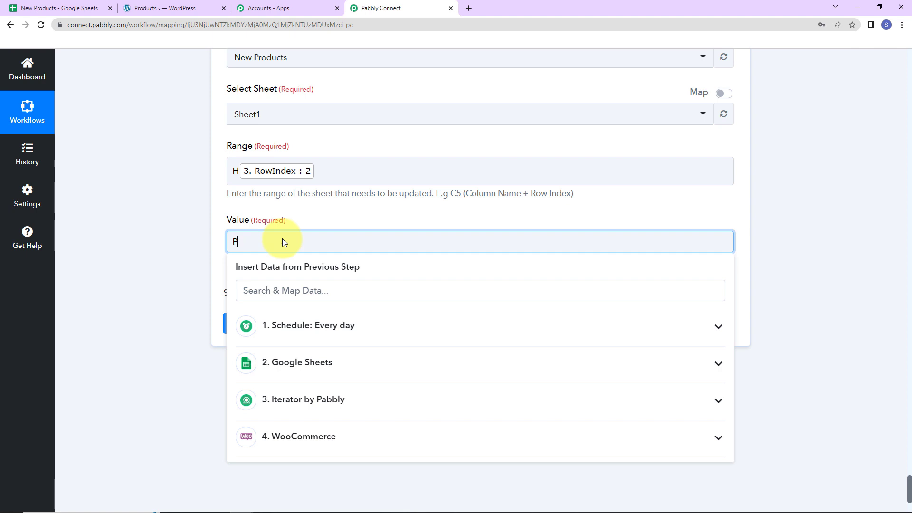
pyautogui.write('shed')
pyautogui.click(164, 235)
pyautogui.click(246, 316)
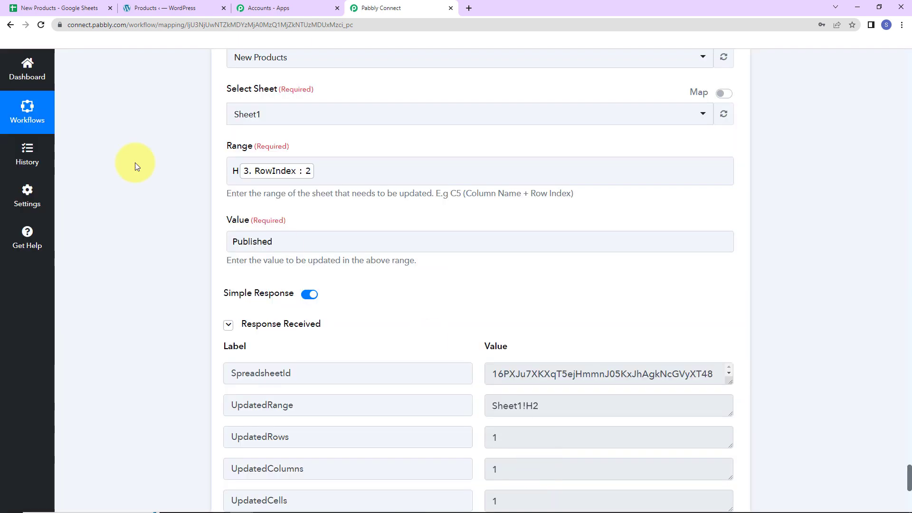
# - Check the Washing Machine row's Status in the New Products sheet and return to the Pabbly Connect workflow
pyautogui.click(53, 8)
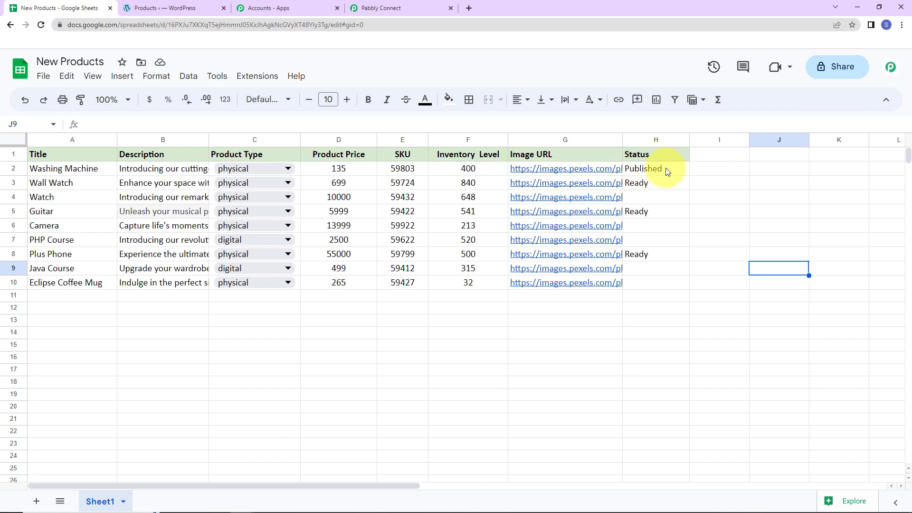
pyautogui.click(110, 296)
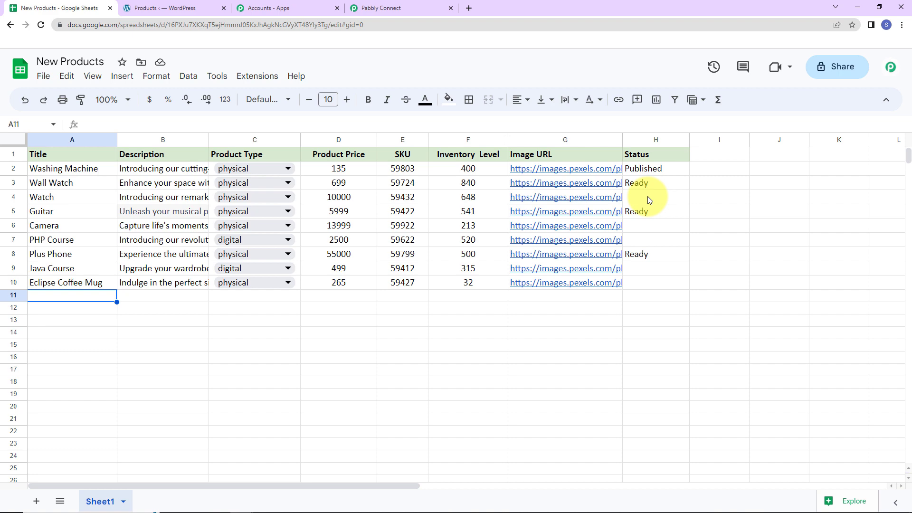
pyautogui.click(423, 9)
# - Collapse all five workflow steps from the Schedule trigger to Update Cell Value and review the complete sequence
pyautogui.moveTo(910, 472); pyautogui.dragTo(899, 40)
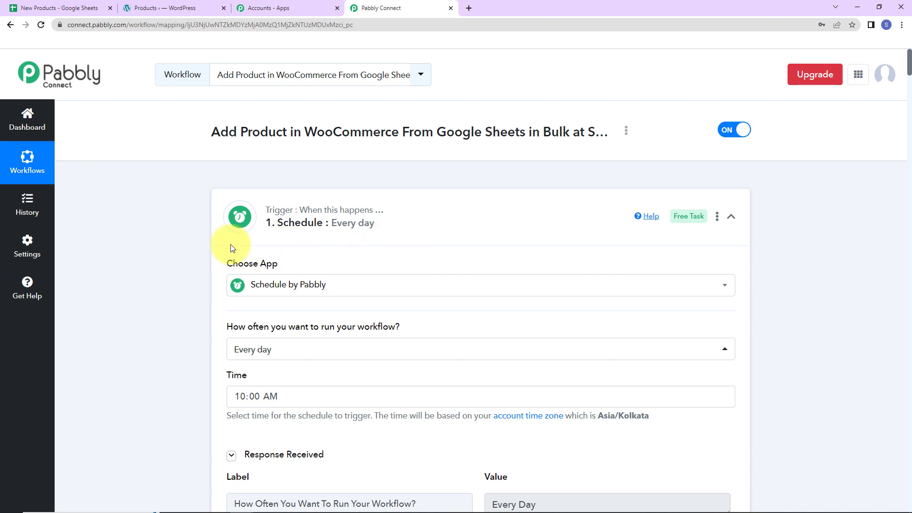
pyautogui.click(732, 218)
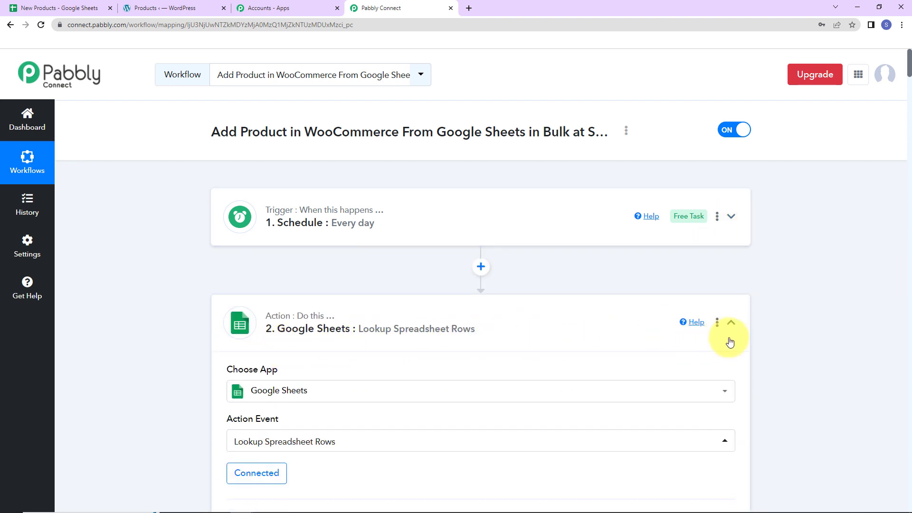
pyautogui.click(730, 325)
pyautogui.scroll(-2, 401, 351)
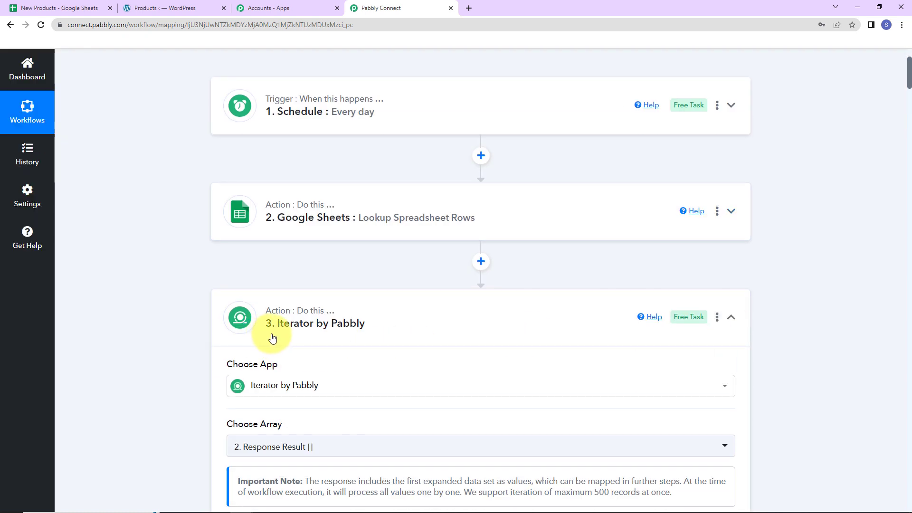
pyautogui.click(730, 318)
pyautogui.scroll(-5, 724, 340)
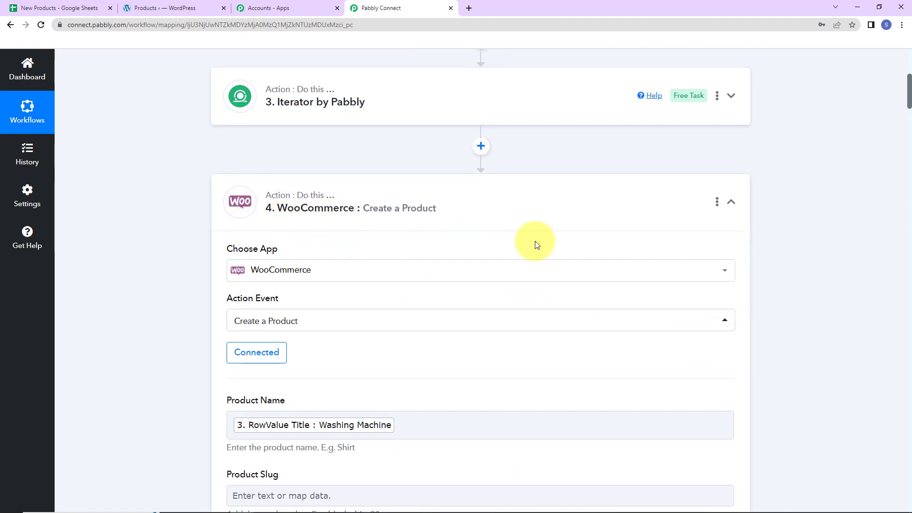
pyautogui.click(732, 202)
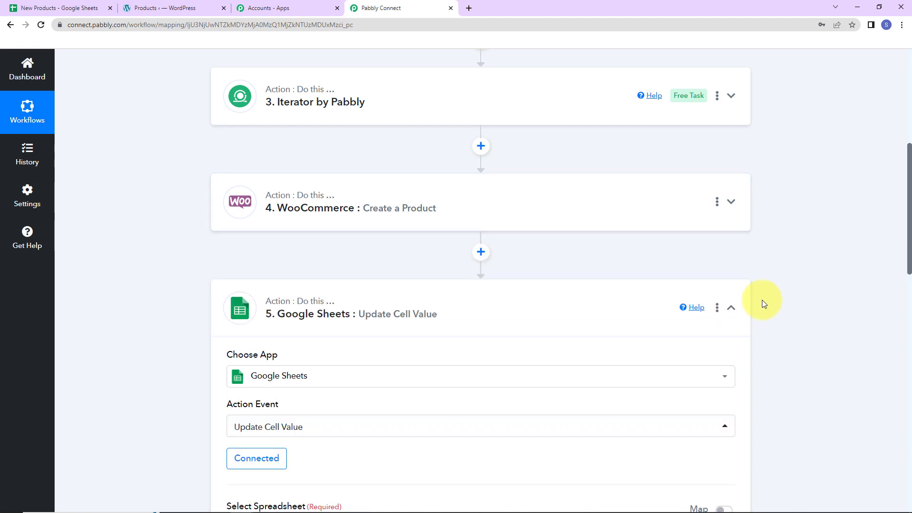
pyautogui.scroll(-2, 394, 314)
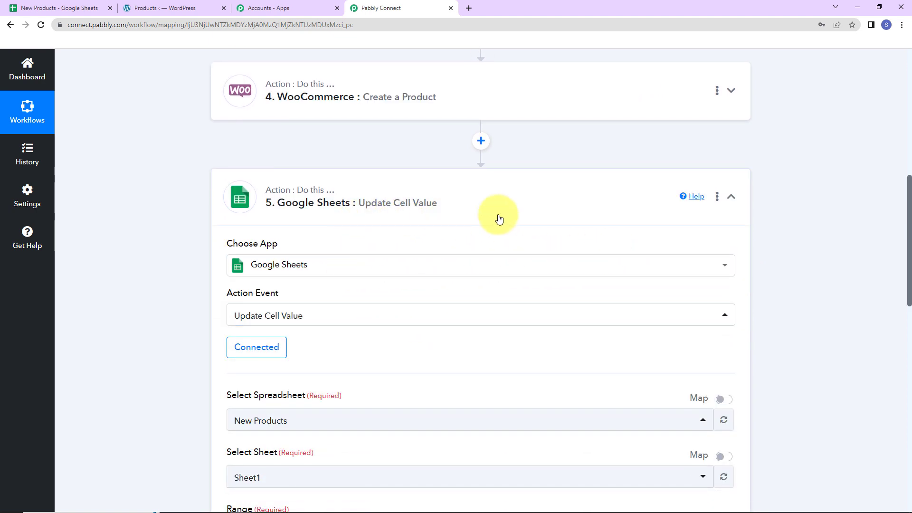
pyautogui.click(729, 198)
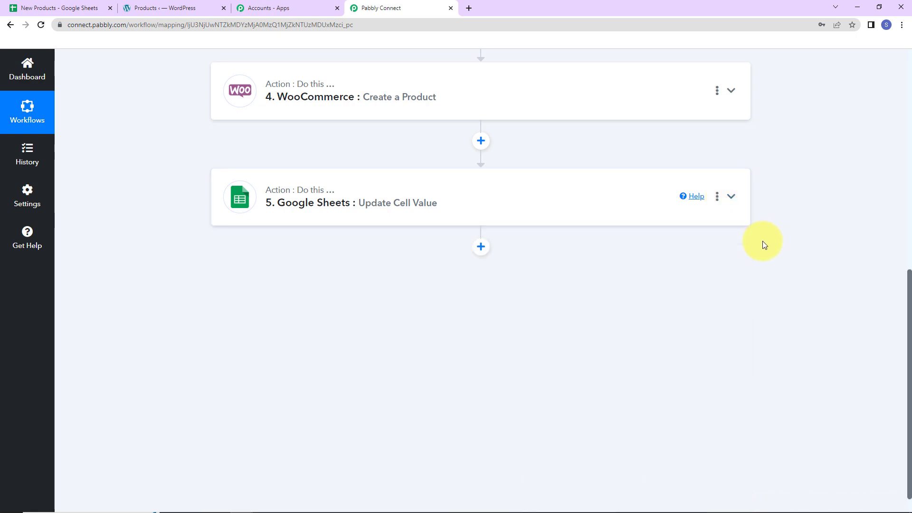
pyautogui.scroll(8, 758, 294)
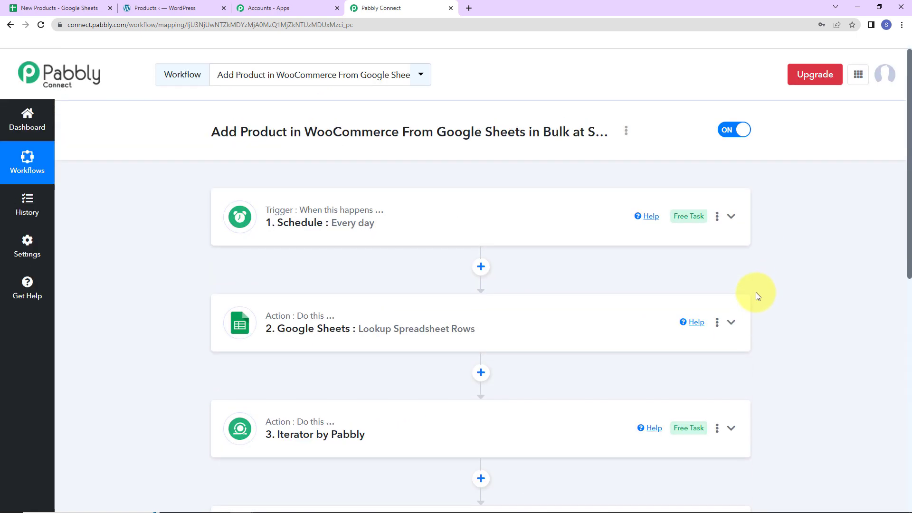